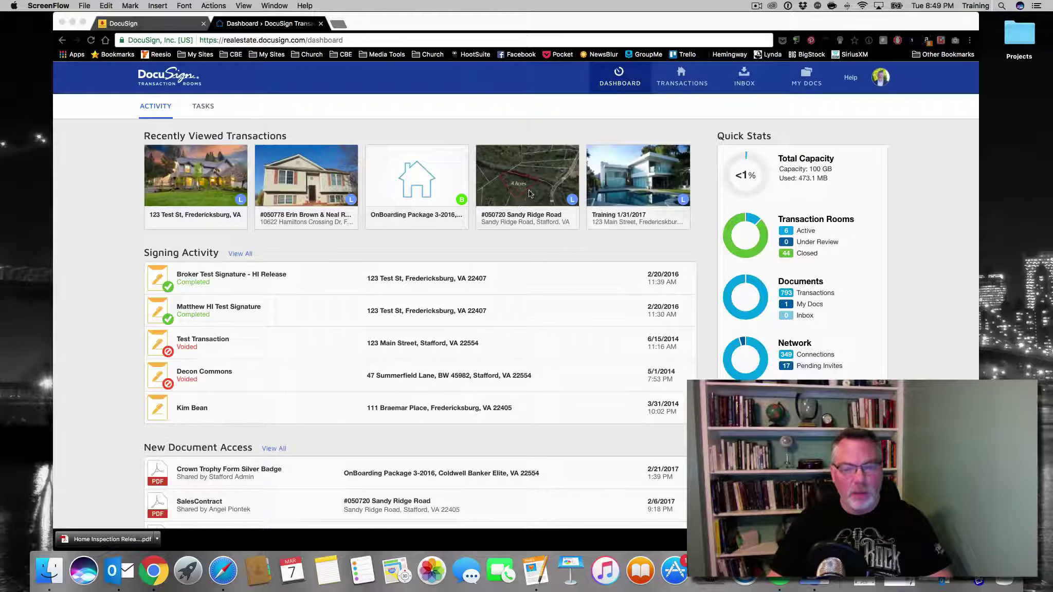
# Open the 123 Test St room from Recently Viewed Transactions to show its Details tab
pyautogui.click(246, 191)
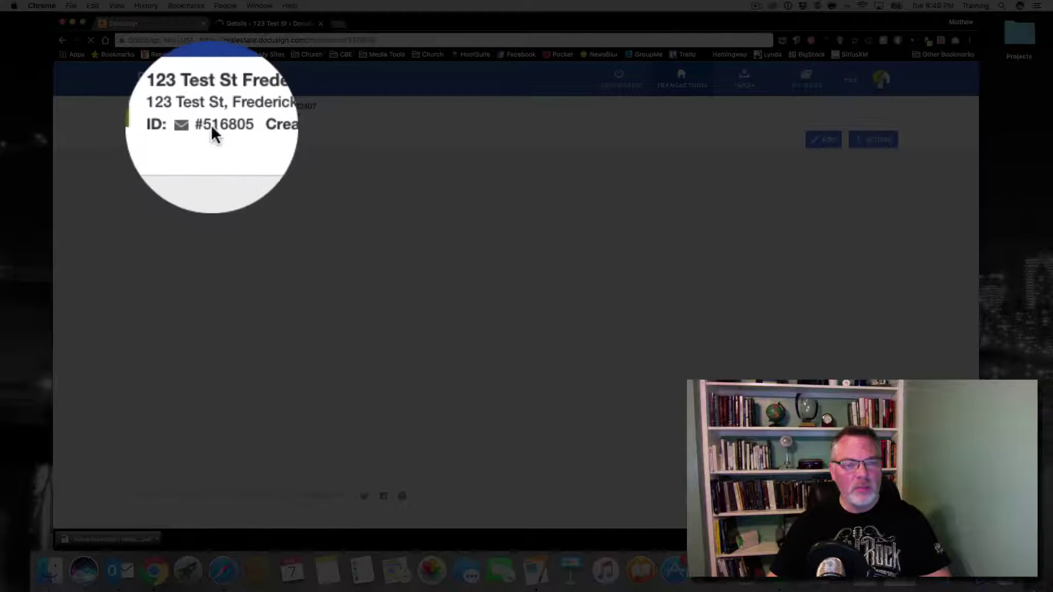
pyautogui.moveTo(211, 128)
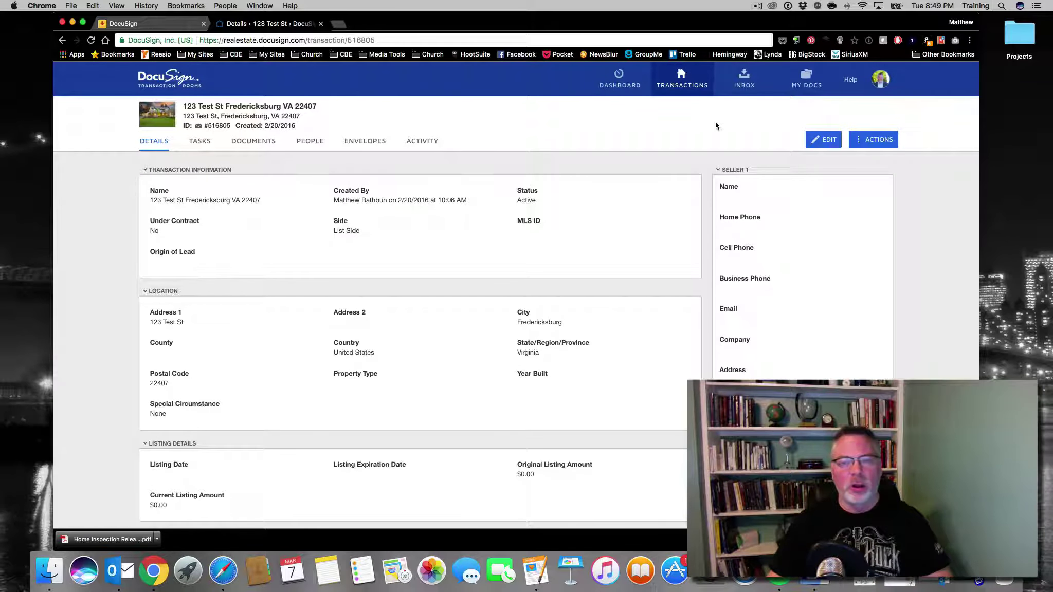
# Show the empty Inbox page listing the account's inbound email address and fax number
pyautogui.click(746, 77)
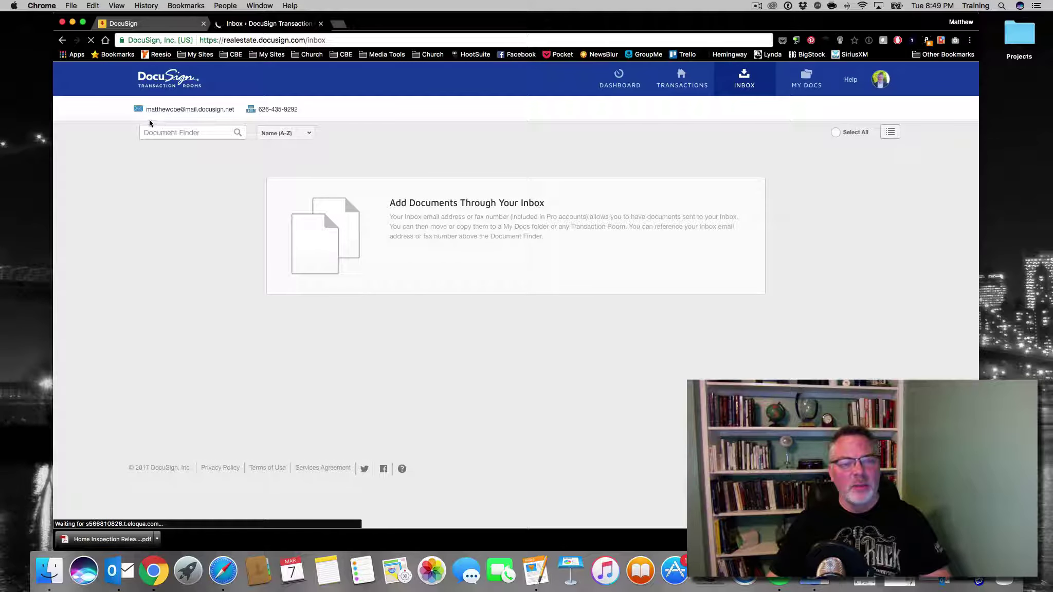
pyautogui.moveTo(150, 115)
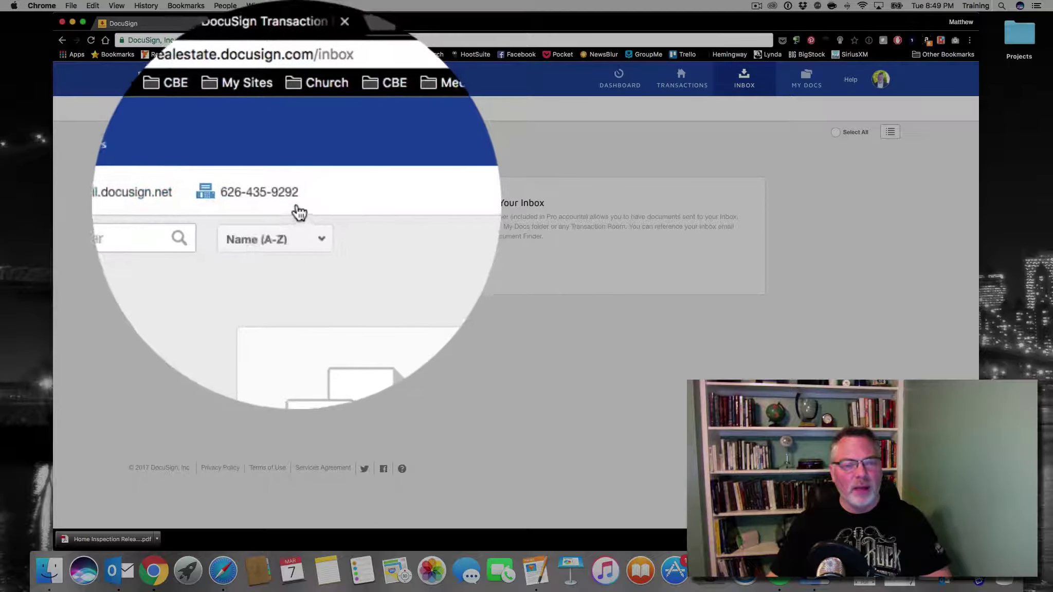
pyautogui.moveTo(288, 112)
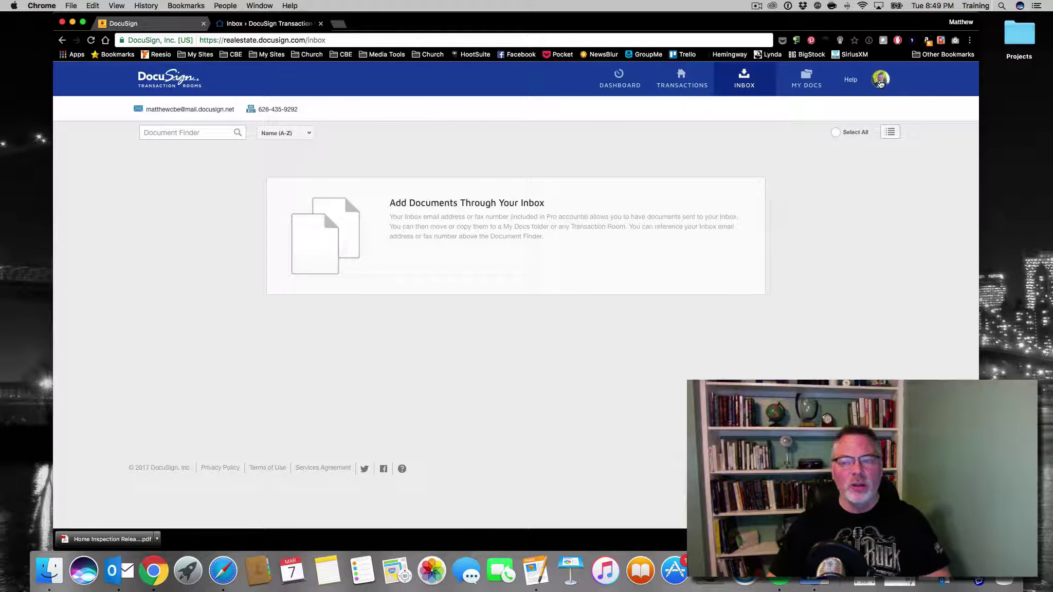
# Go to account Settings, Inbox Details, and put the cursor in the inbound email name field
pyautogui.click(879, 83)
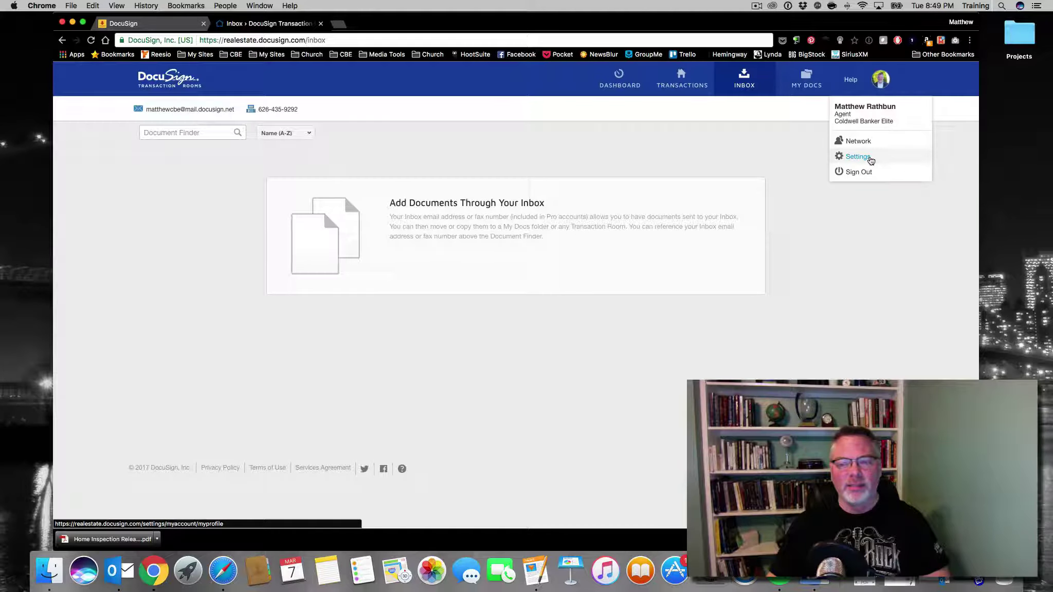
pyautogui.click(871, 159)
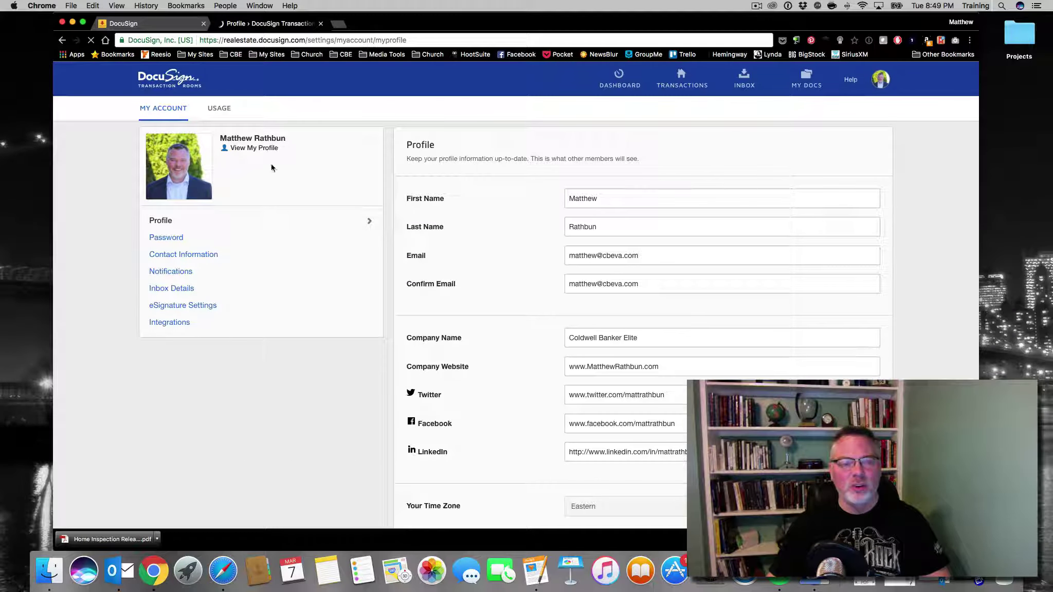
pyautogui.scroll(-2, 242, 182)
pyautogui.click(186, 236)
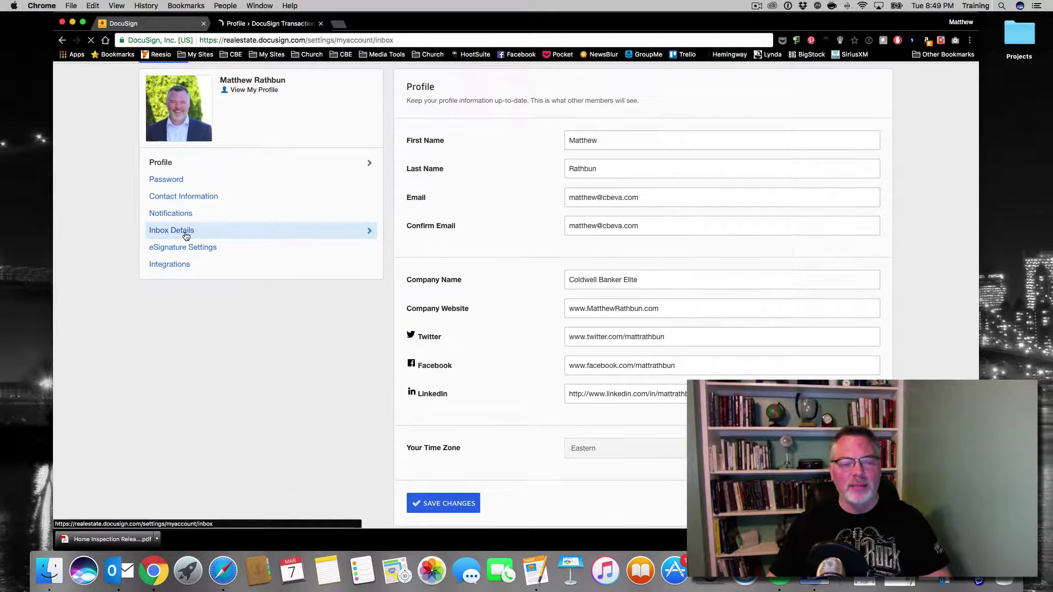
pyautogui.click(610, 196)
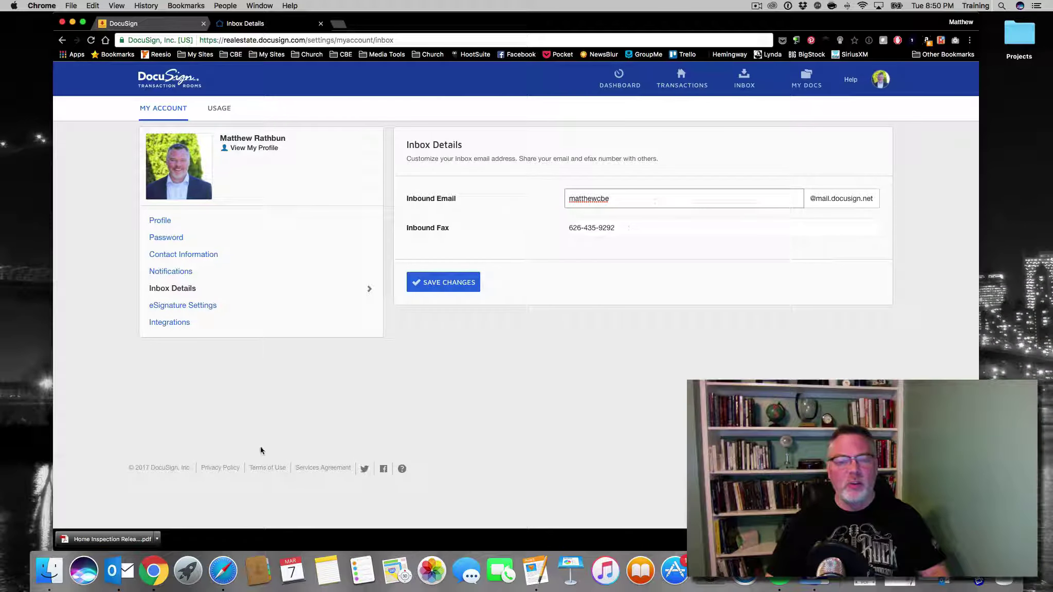
# Start a new Outlook email and attach the Addendum_to_Contract_of_Purchase PDF from Projects/Test_Forms
pyautogui.click(112, 580)
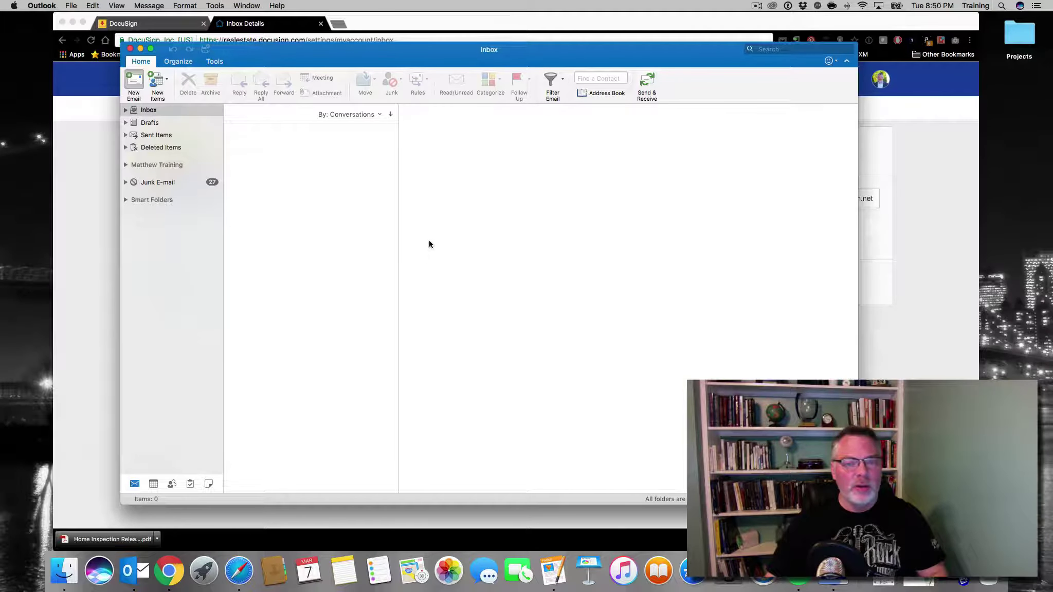
pyautogui.press('super+n')
pyautogui.click(1015, 31)
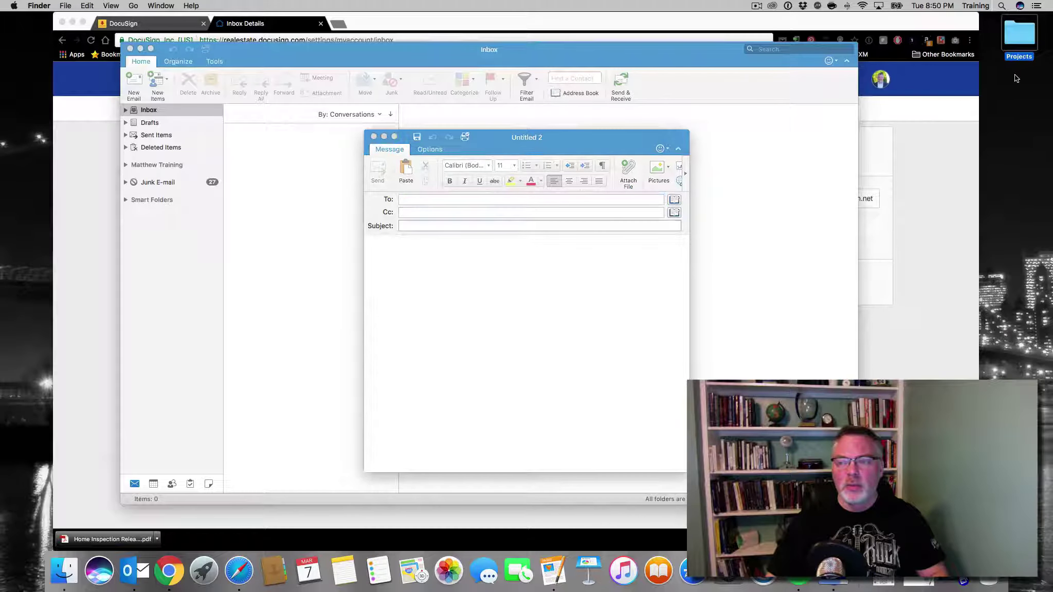
pyautogui.press('super+o')
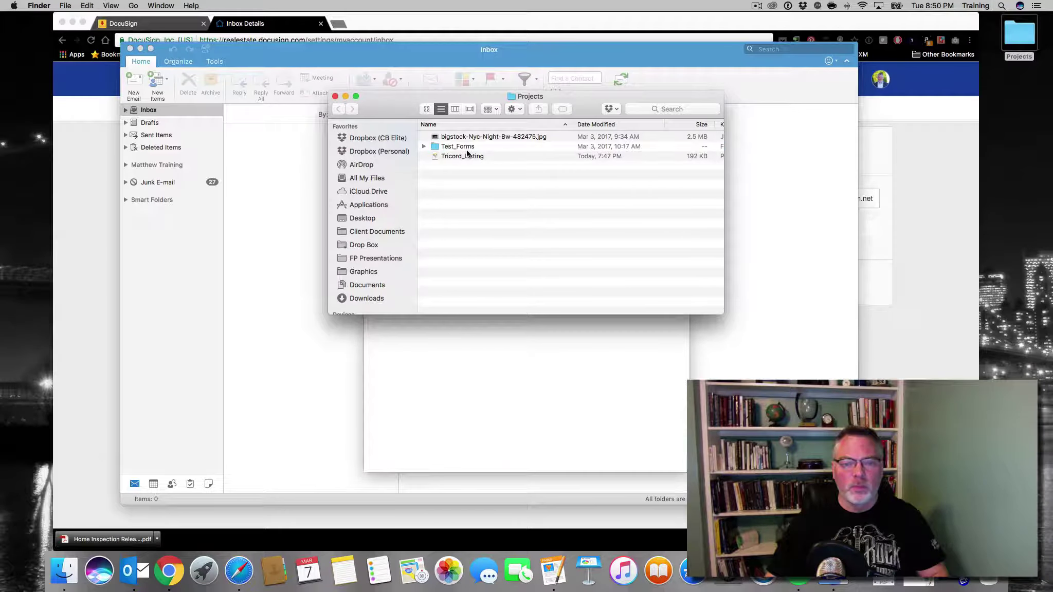
pyautogui.click(465, 148)
pyautogui.press('super+o')
pyautogui.moveTo(413, 95); pyautogui.dragTo(741, 83)
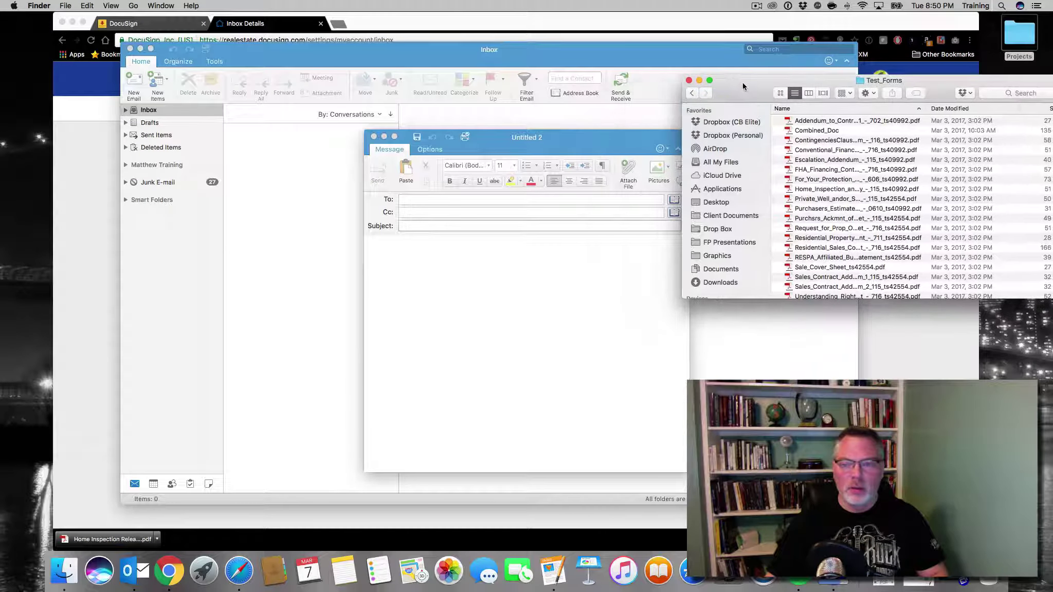
pyautogui.click(823, 133)
pyautogui.click(851, 122)
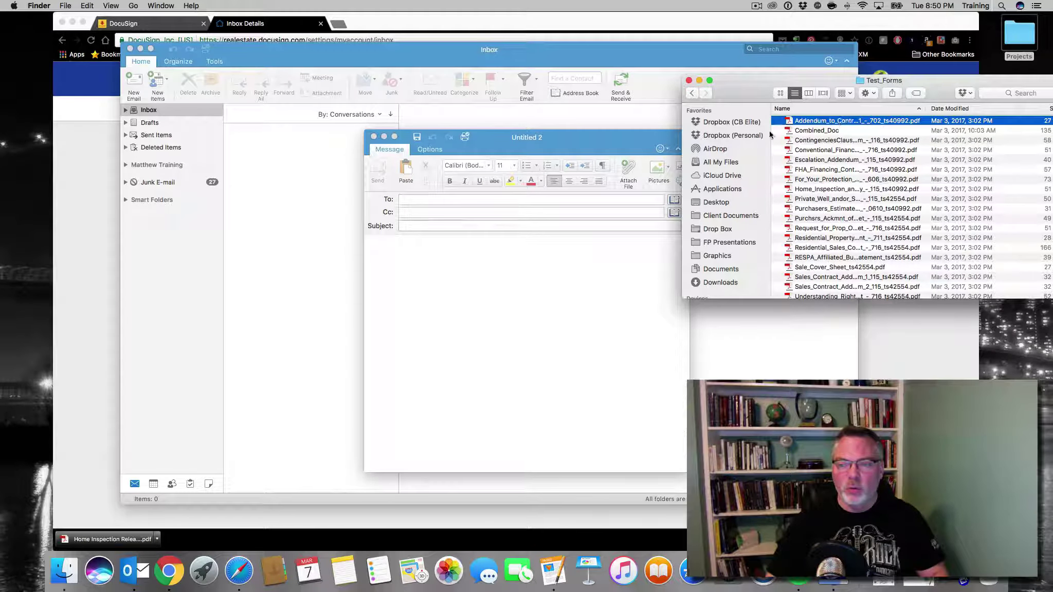
pyautogui.moveTo(769, 135); pyautogui.dragTo(512, 224)
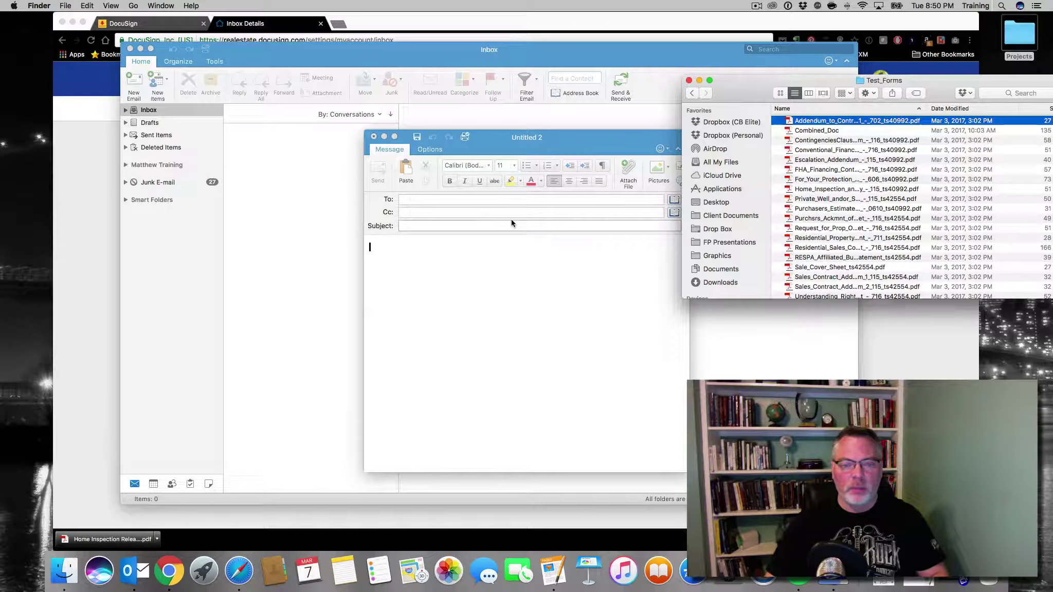
pyautogui.click(689, 81)
# Address it to the account's DTR inbox address and send it without a subject
pyautogui.click(490, 199)
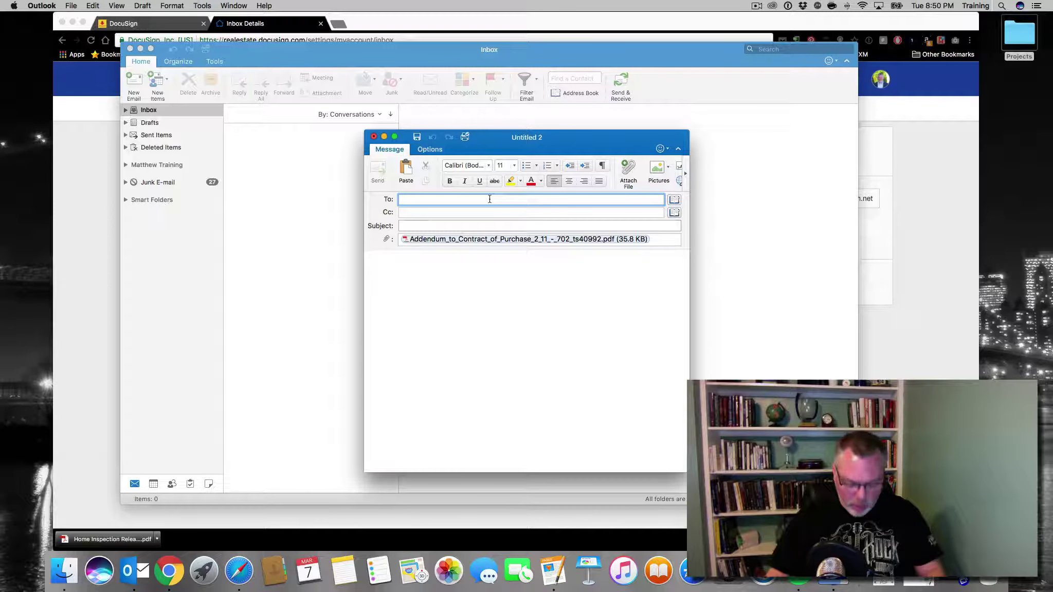
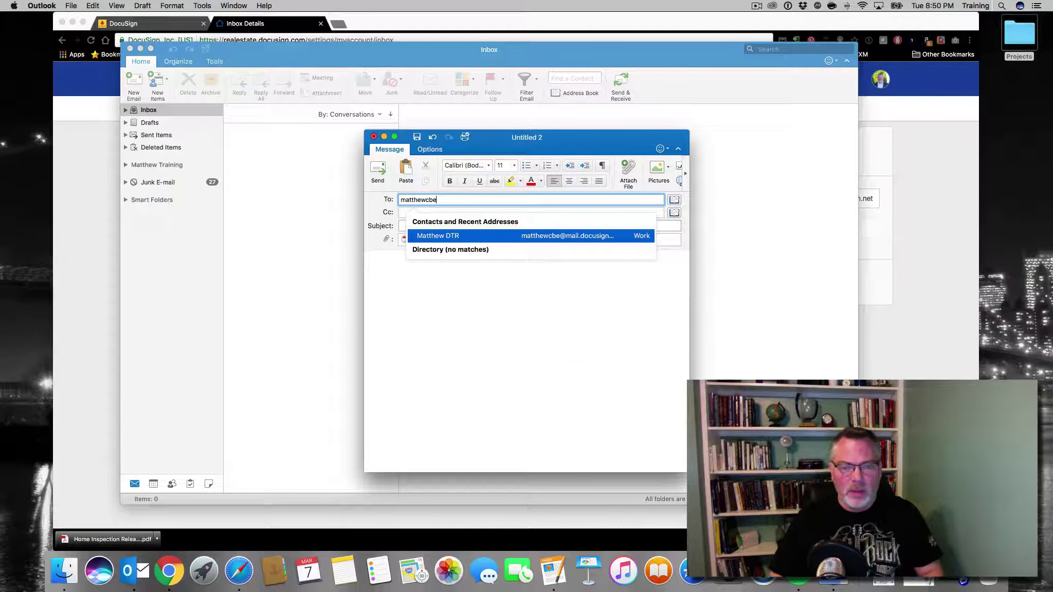
pyautogui.press('Return')
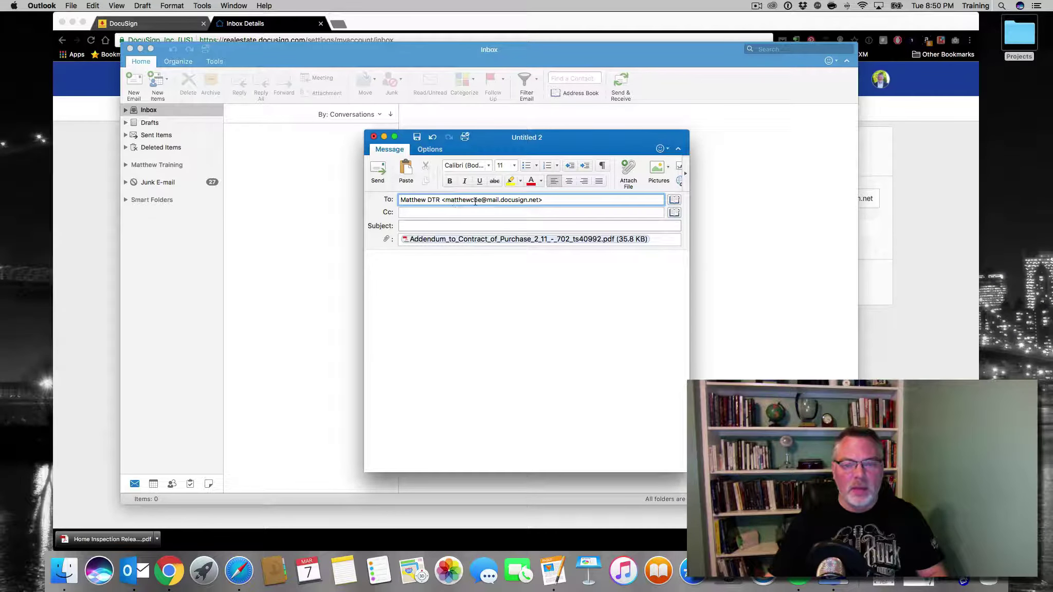
pyautogui.moveTo(501, 202)
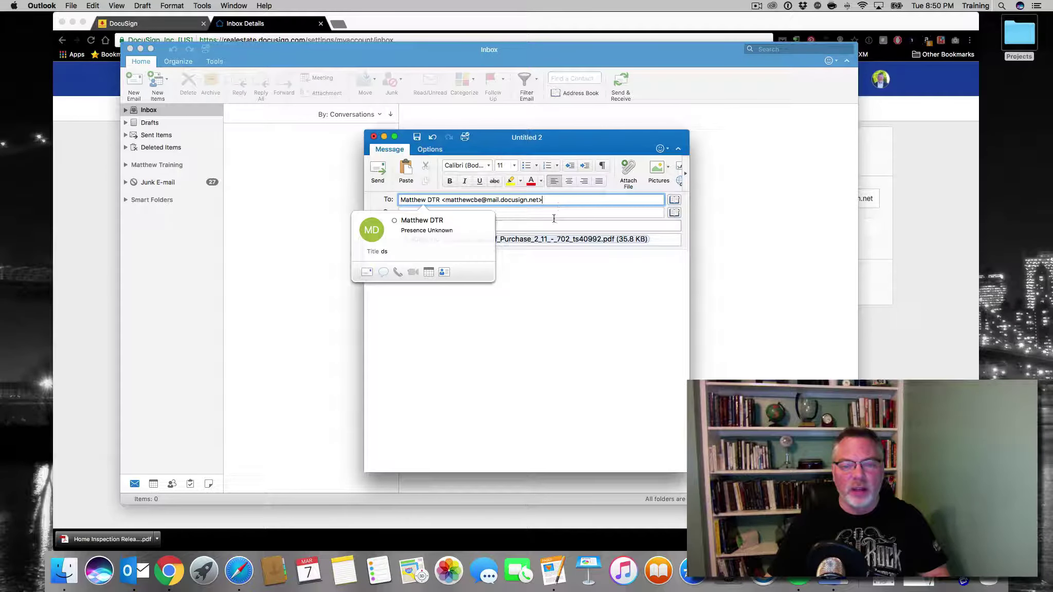
pyautogui.click(523, 226)
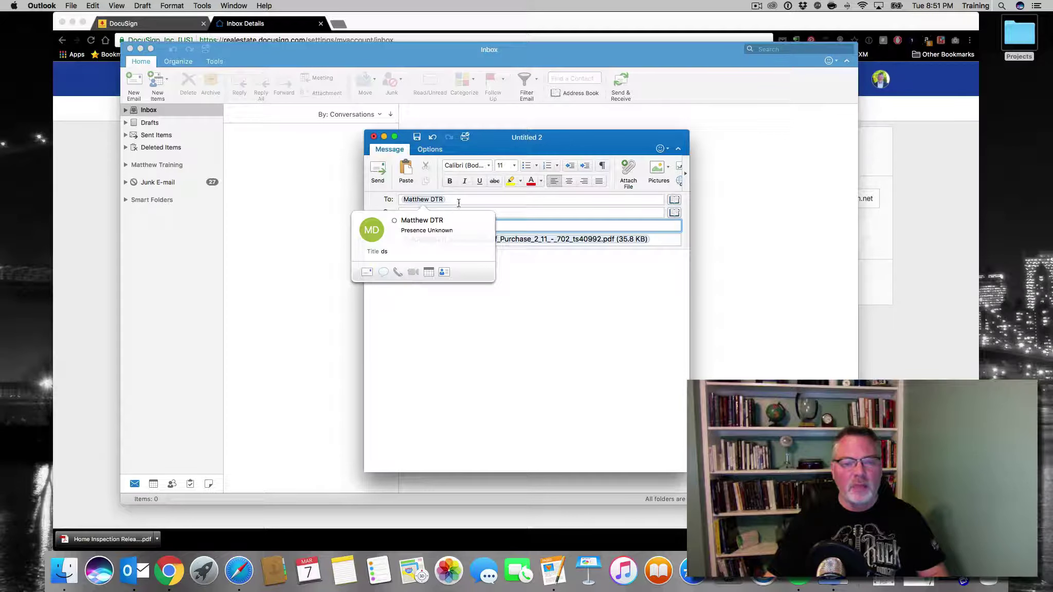
pyautogui.click(378, 169)
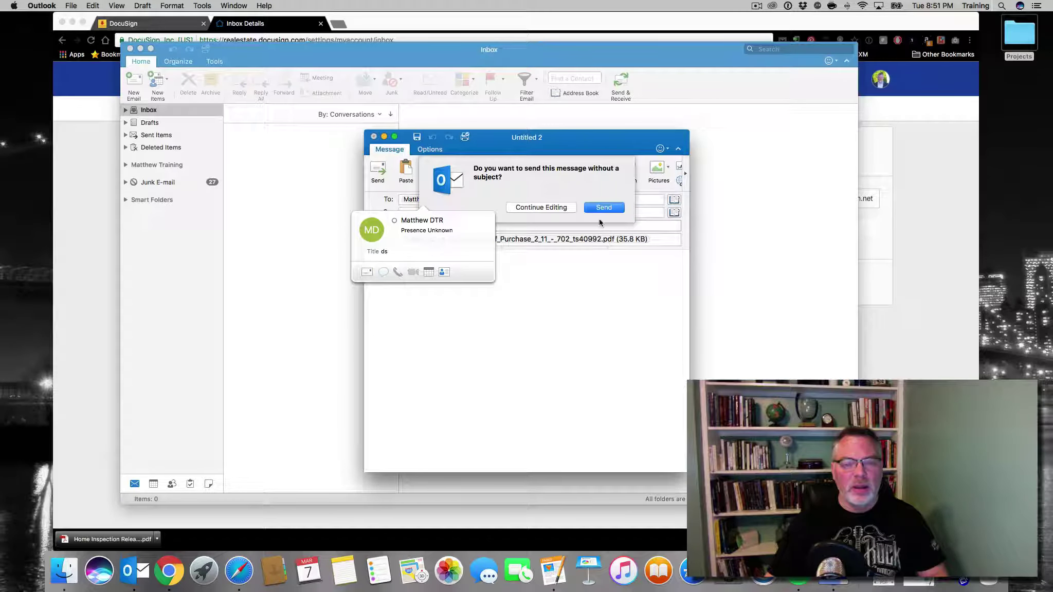
pyautogui.click(605, 208)
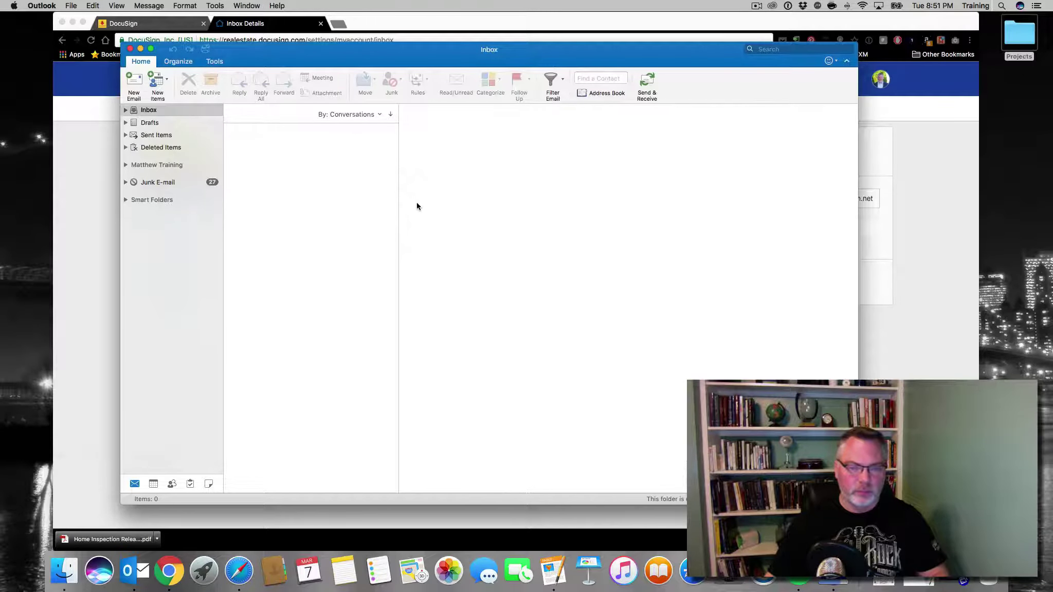
# Reload DocuSign in Chrome and view the Inbox with the new Addendum_to_Contract_of_Purchase document
pyautogui.click(141, 49)
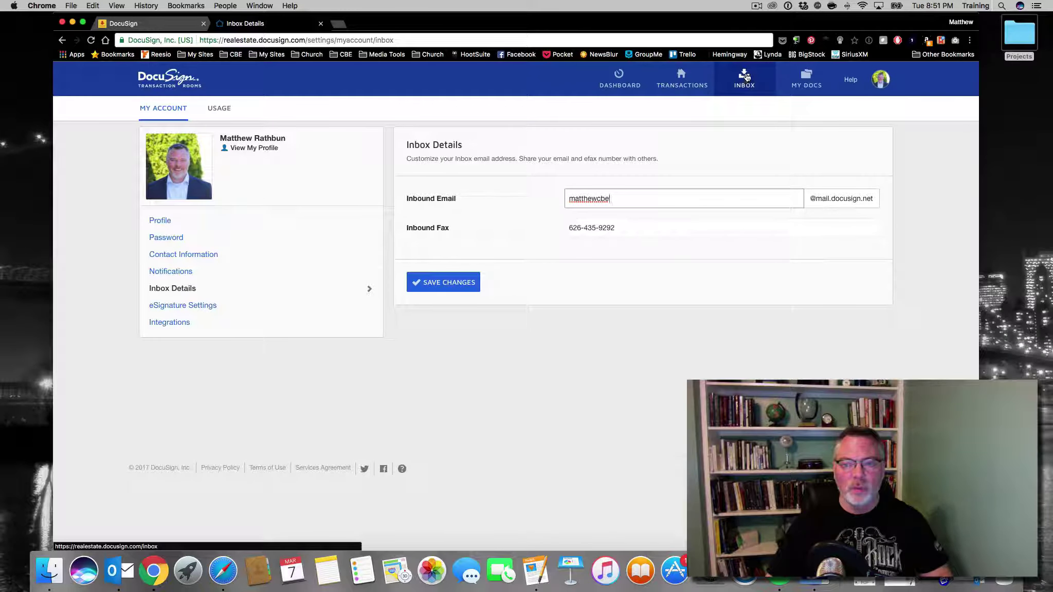
pyautogui.click(758, 7)
pyautogui.click(771, 31)
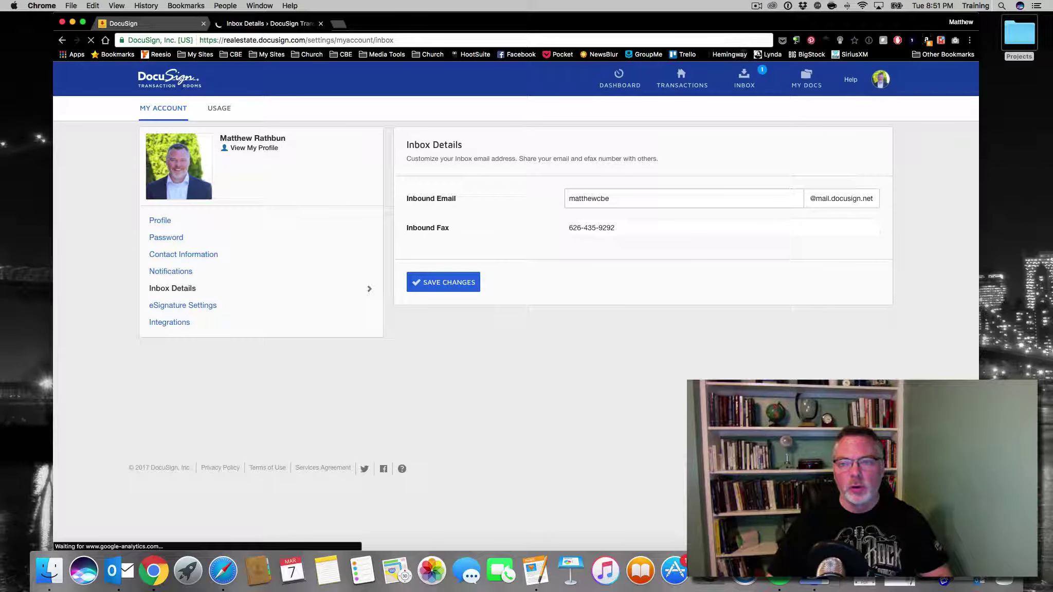
pyautogui.click(750, 80)
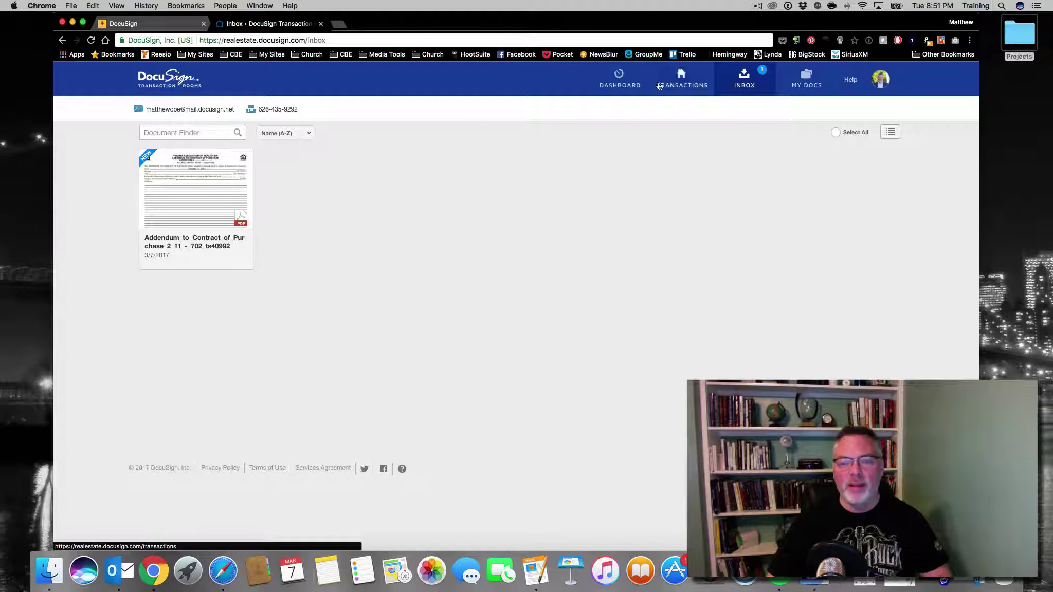
# Open 123 Test St from the Transactions list and copy the room's ID number
pyautogui.click(636, 82)
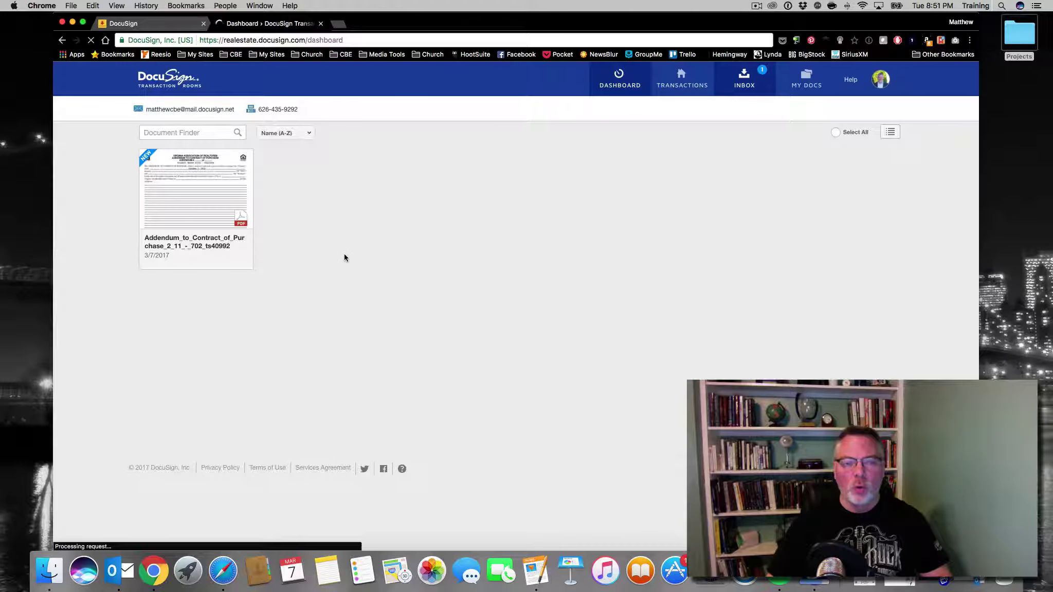
pyautogui.click(675, 85)
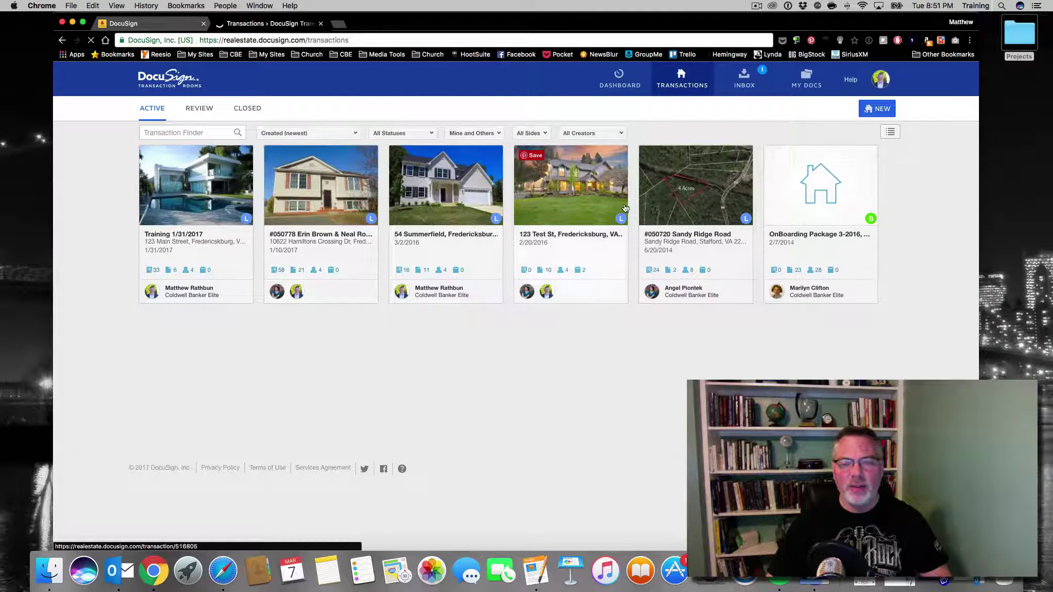
pyautogui.click(576, 186)
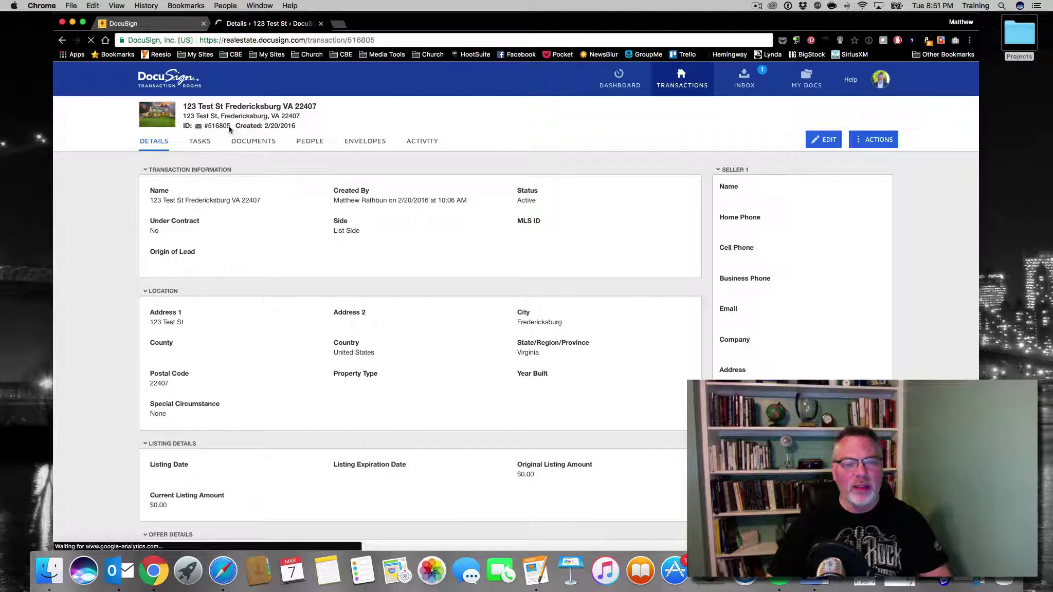
pyautogui.moveTo(232, 125); pyautogui.dragTo(210, 126)
pyautogui.rightClick(209, 125)
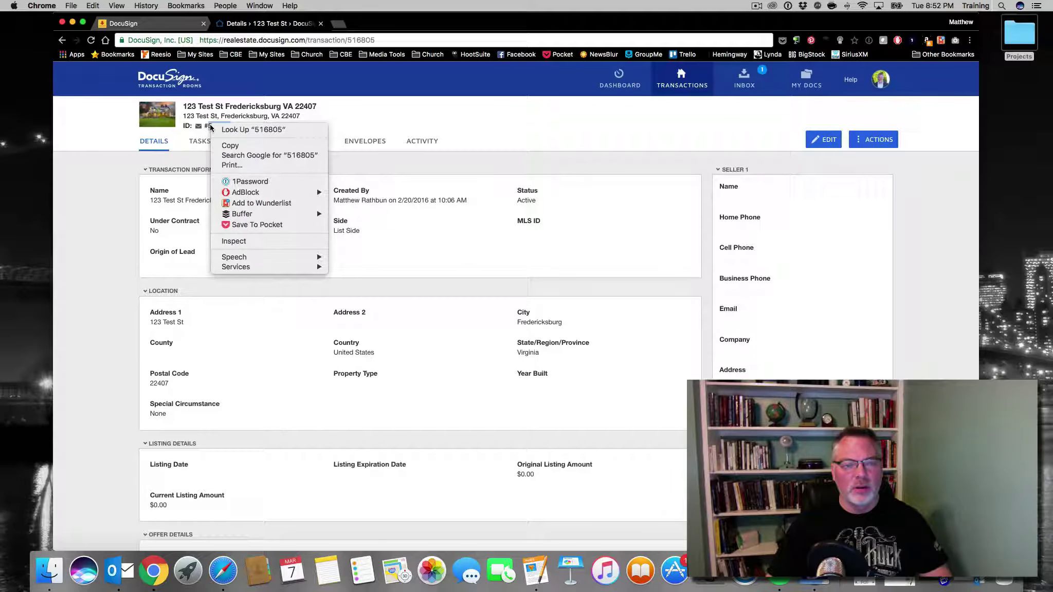
pyautogui.click(234, 146)
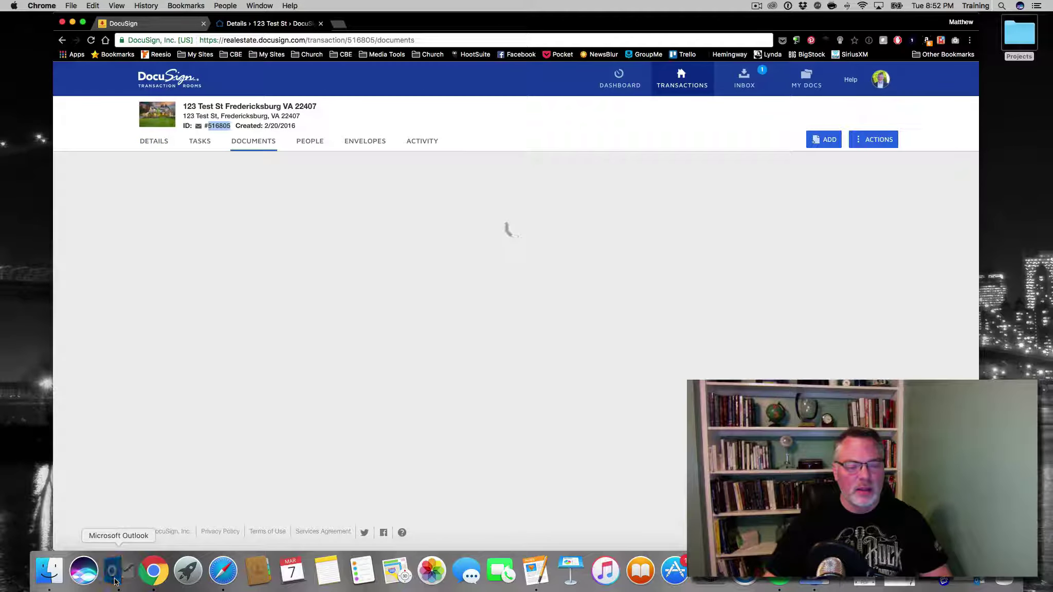
# Start a new email to the room's DTR address with the copied room ID, prefixed by #, as subject
pyautogui.click(111, 571)
pyautogui.click(133, 82)
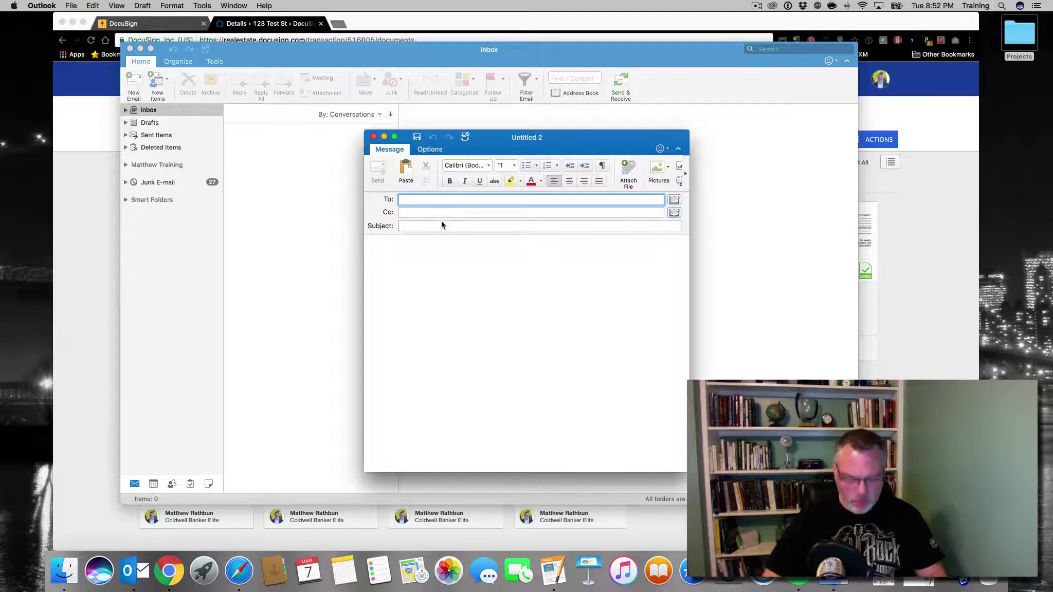
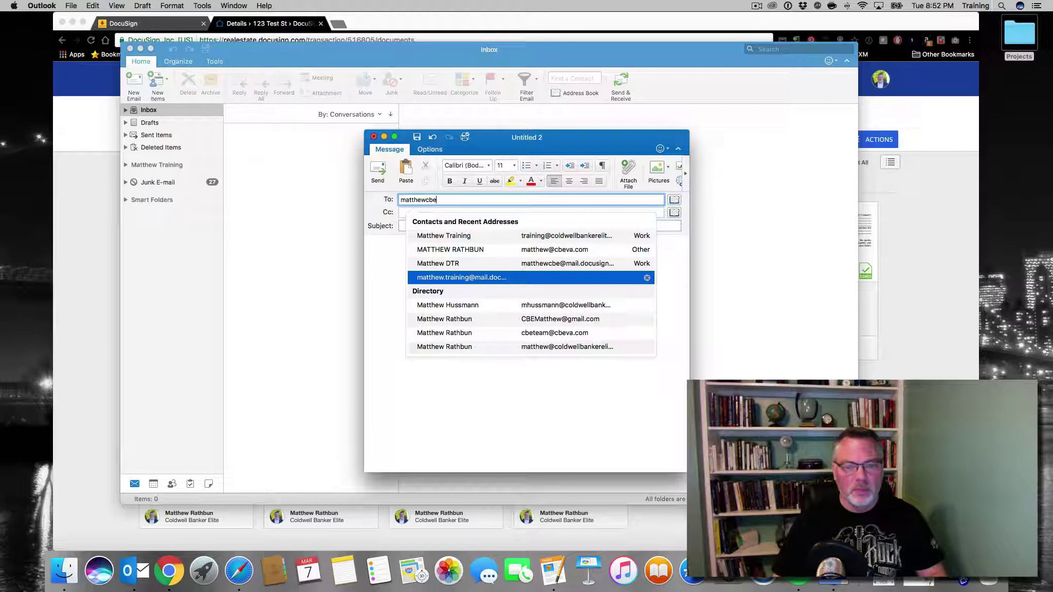
pyautogui.press('Return')
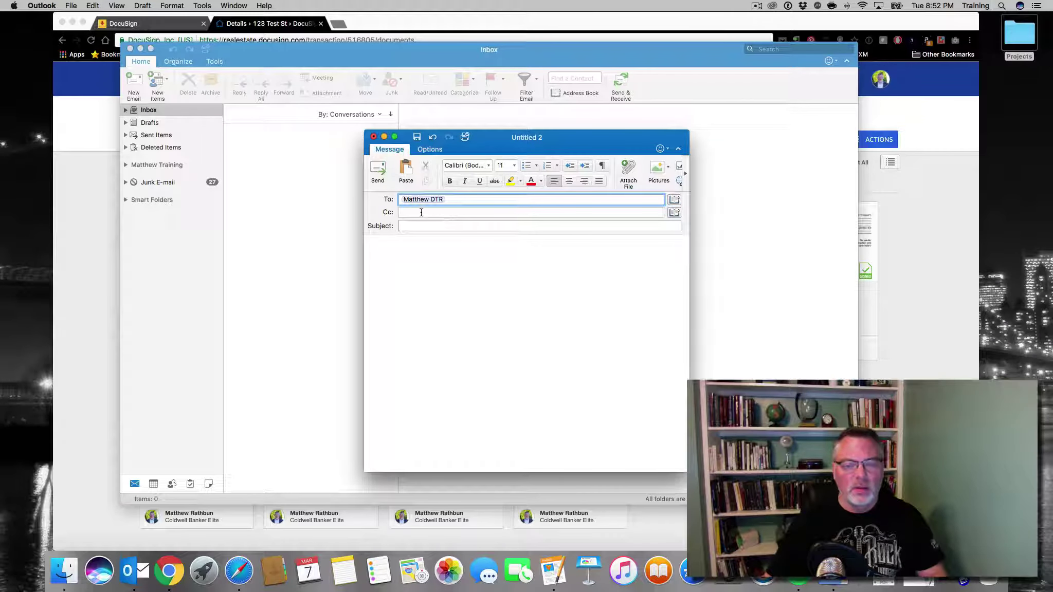
pyautogui.doubleClick(421, 200)
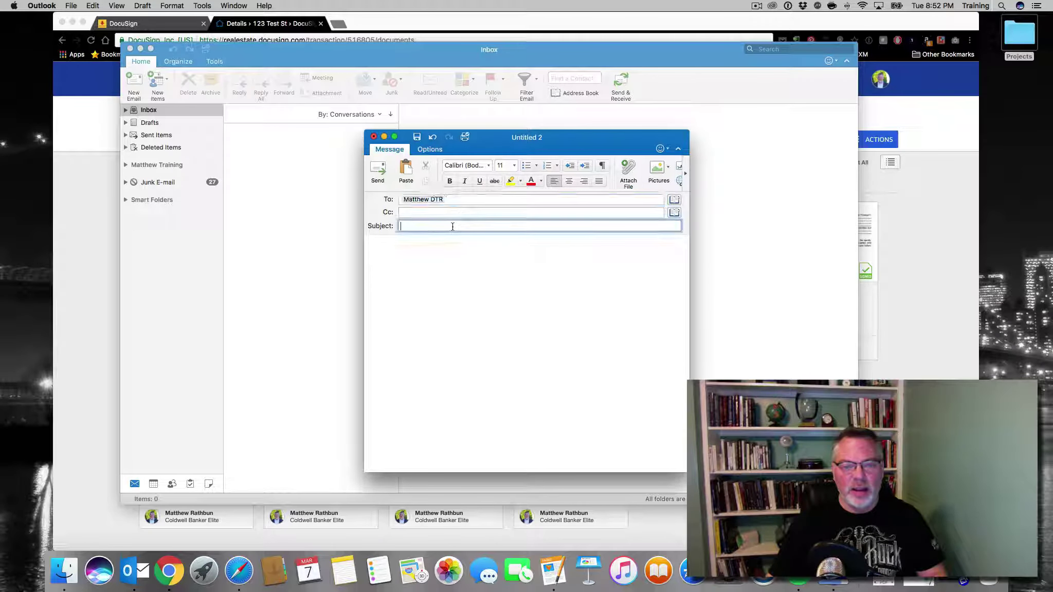
pyautogui.press('super+v')
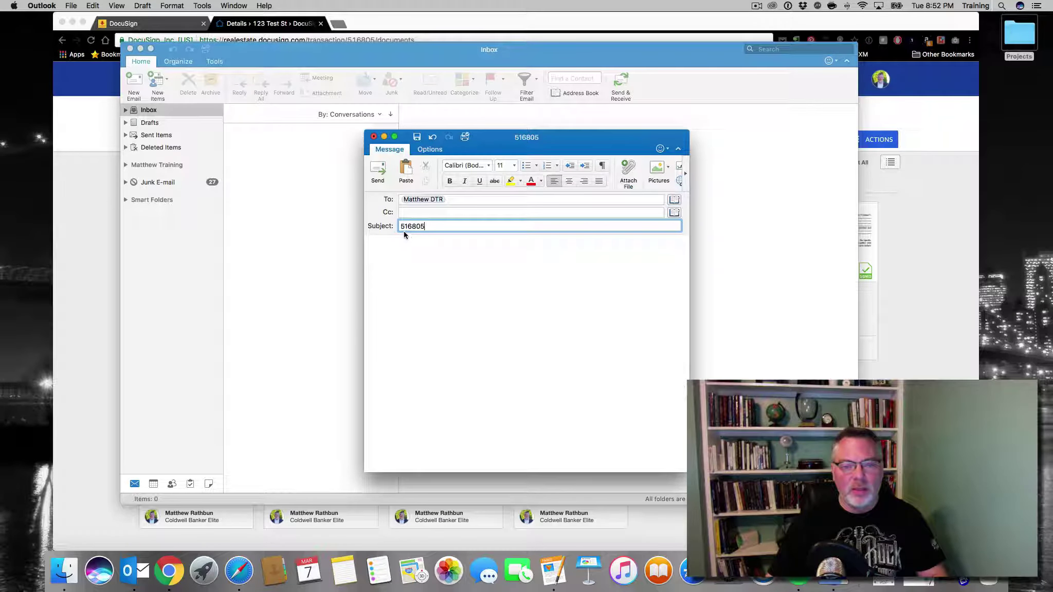
pyautogui.write('#')
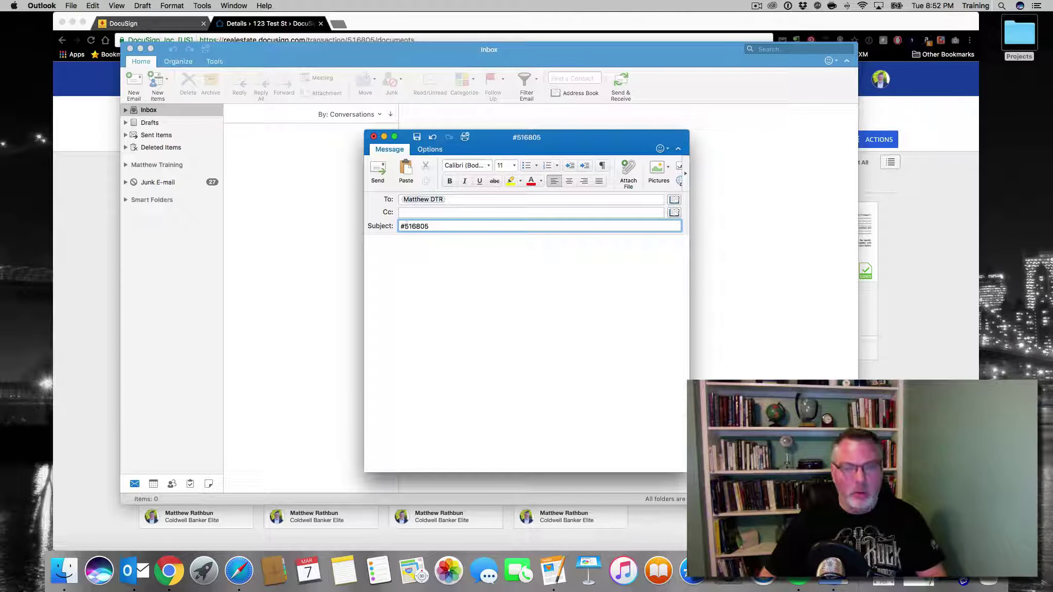
pyautogui.press('Tab')
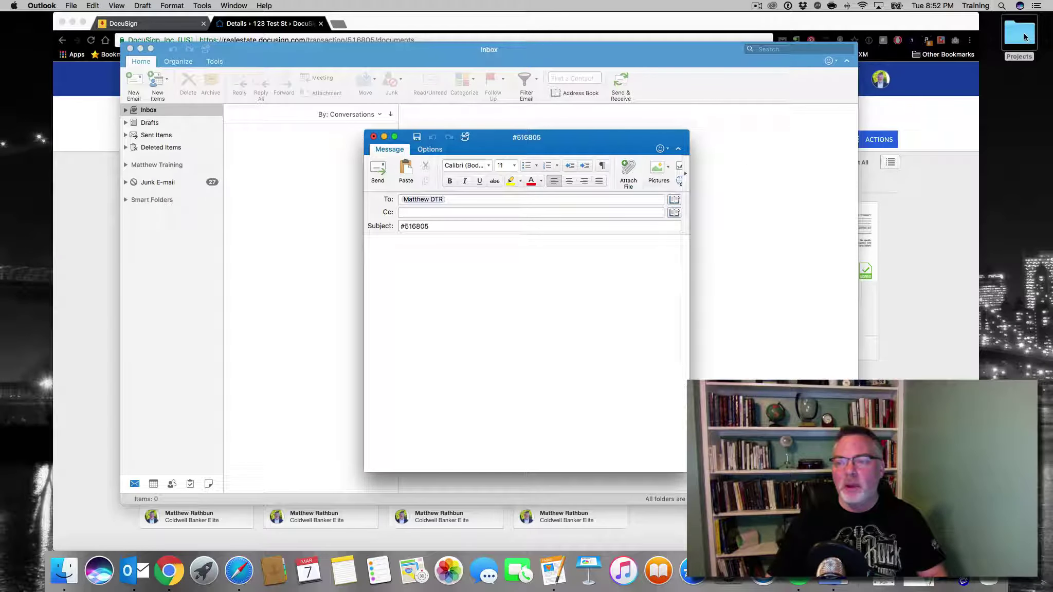
# Attach the Conventional_Financing_Addendum PDF from Projects/Test_Forms and send the email
pyautogui.click(1024, 37)
pyautogui.doubleClick(1010, 33)
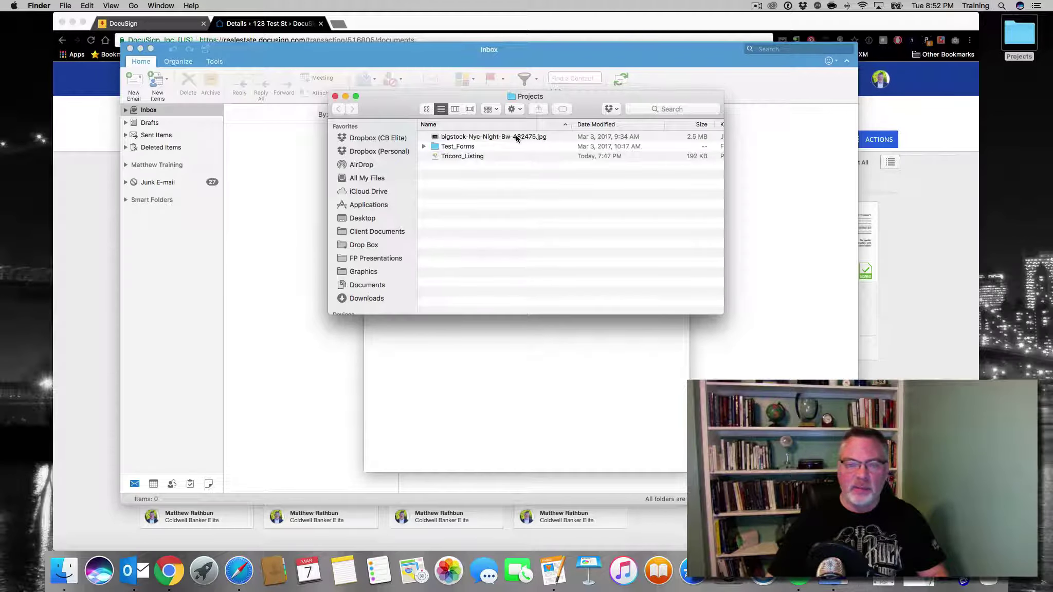
pyautogui.doubleClick(448, 148)
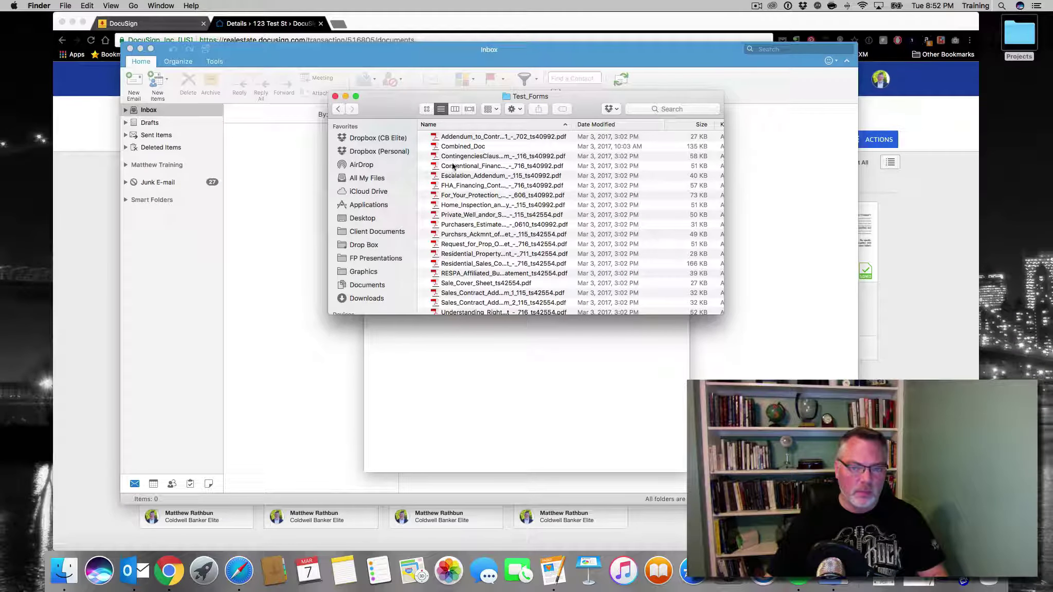
pyautogui.click(469, 163)
pyautogui.moveTo(514, 96); pyautogui.dragTo(834, 87)
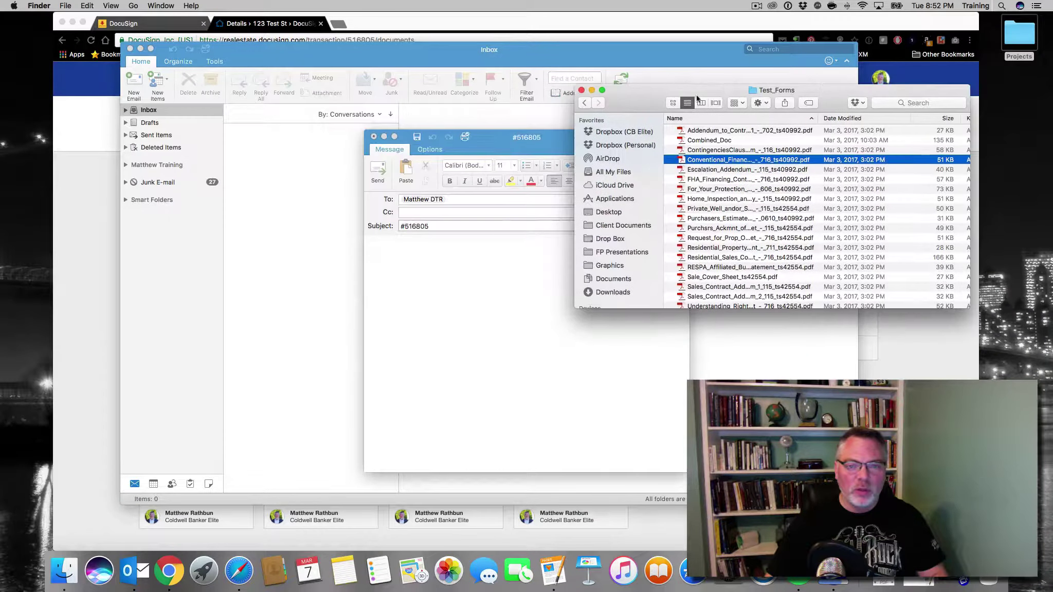
pyautogui.moveTo(787, 162); pyautogui.dragTo(509, 211)
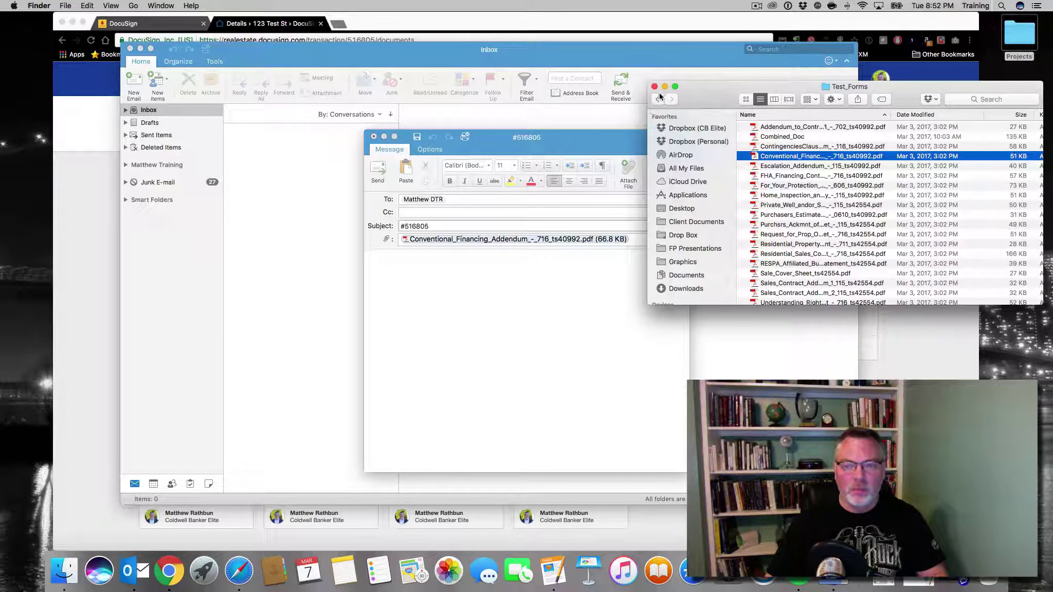
pyautogui.click(654, 86)
pyautogui.click(566, 133)
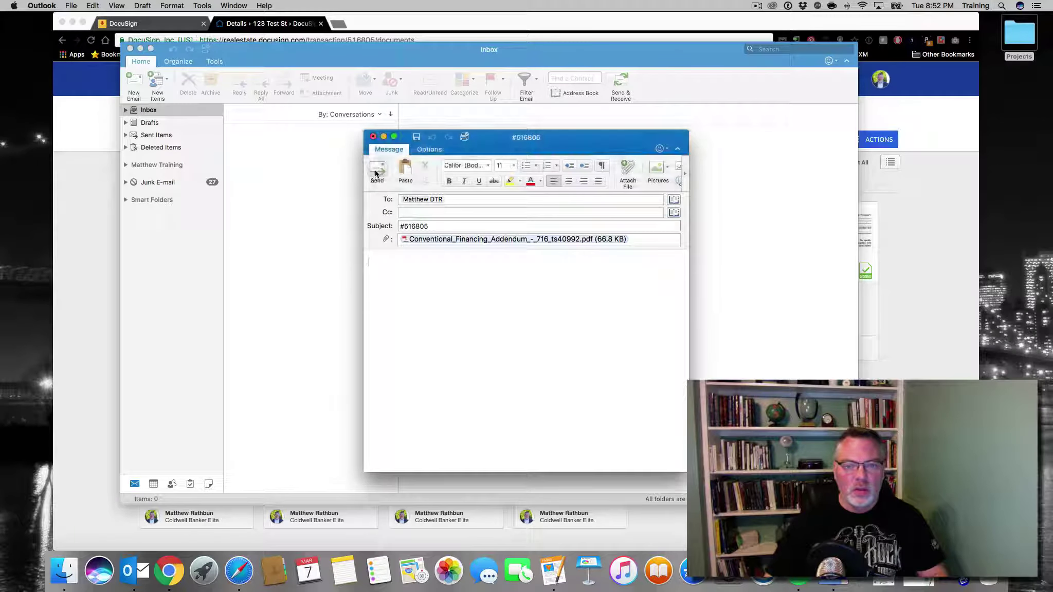
pyautogui.click(334, 230)
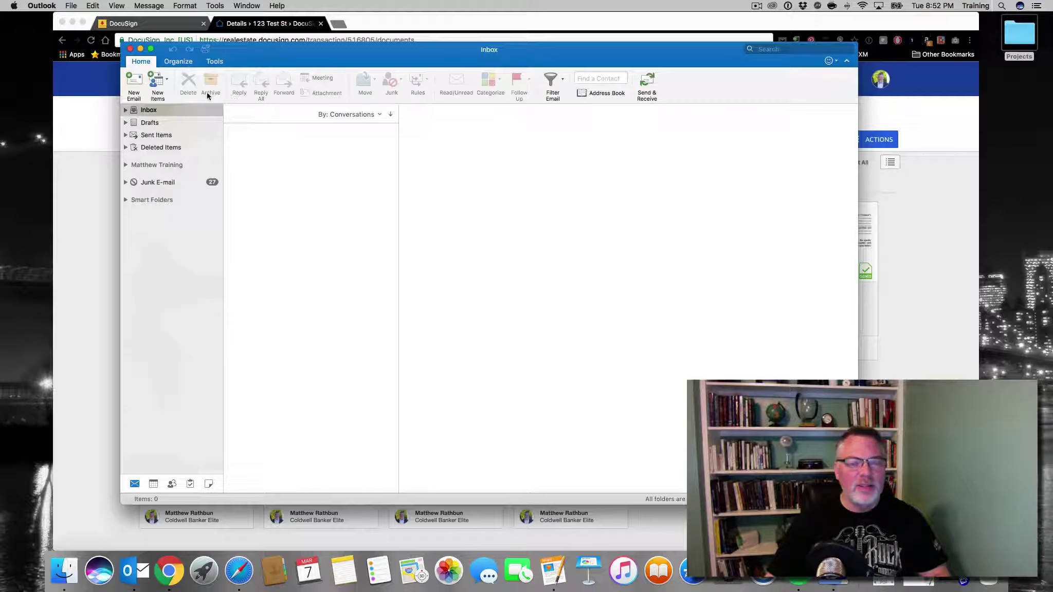
# Reload DocuSign, check the Inbox, then reopen 123 Test St to see the Conventional_Financing_Addendum among its documents
pyautogui.click(140, 50)
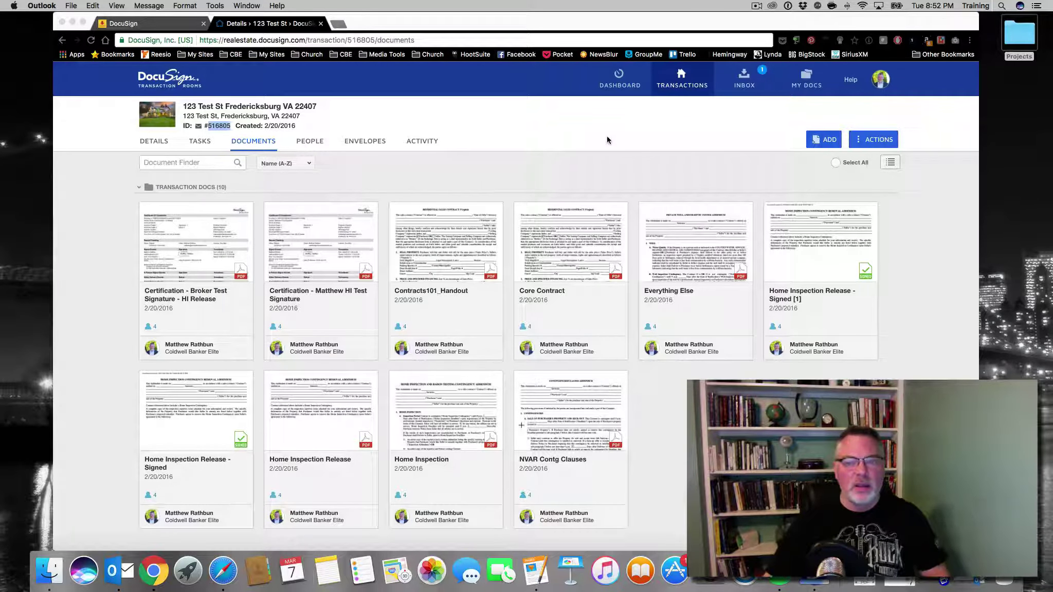
pyautogui.click(395, 39)
pyautogui.press('Return')
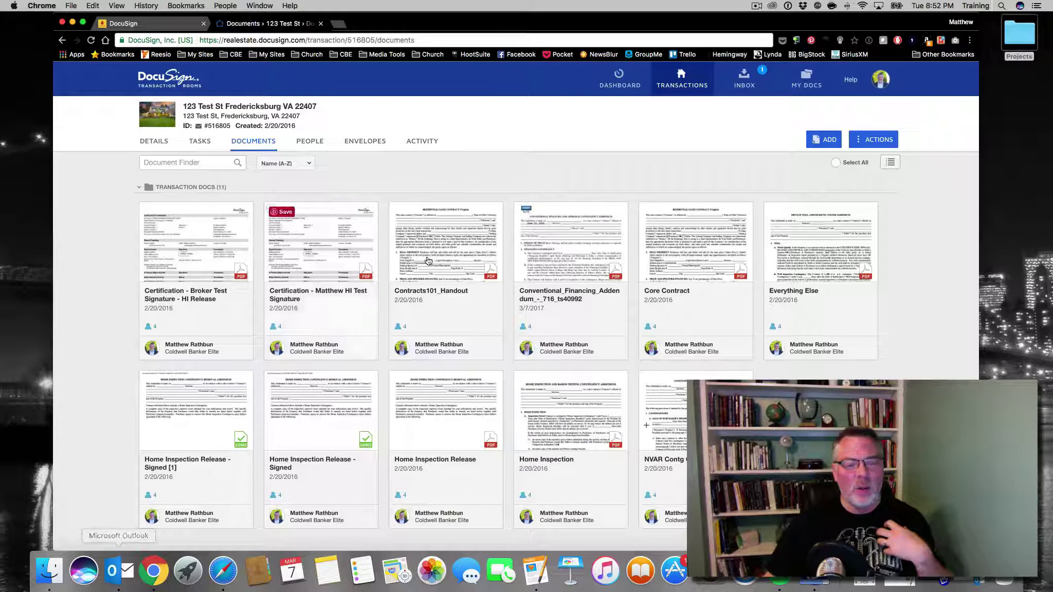
pyautogui.click(743, 78)
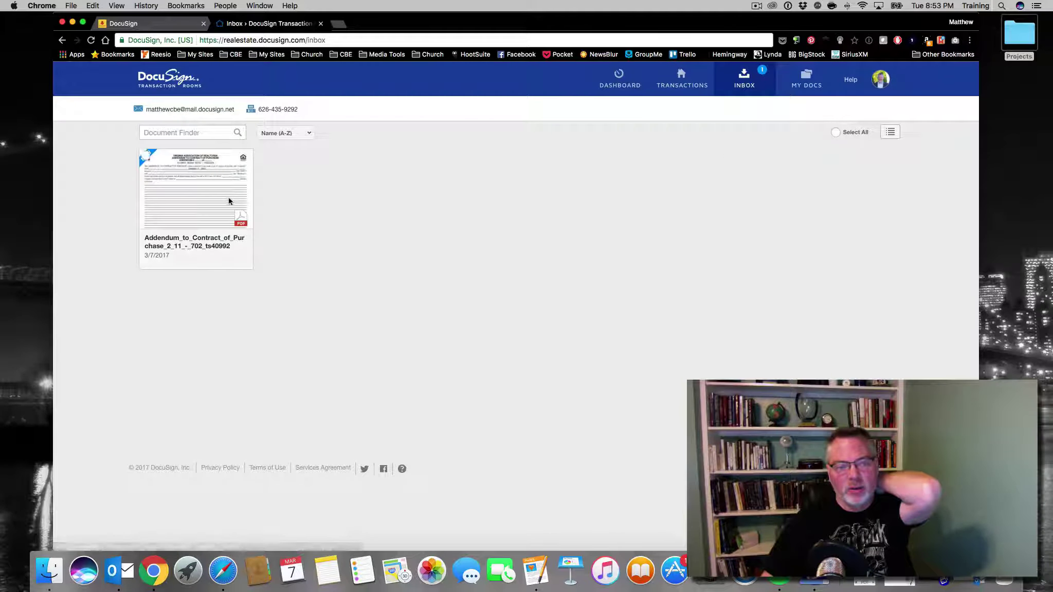
pyautogui.click(668, 86)
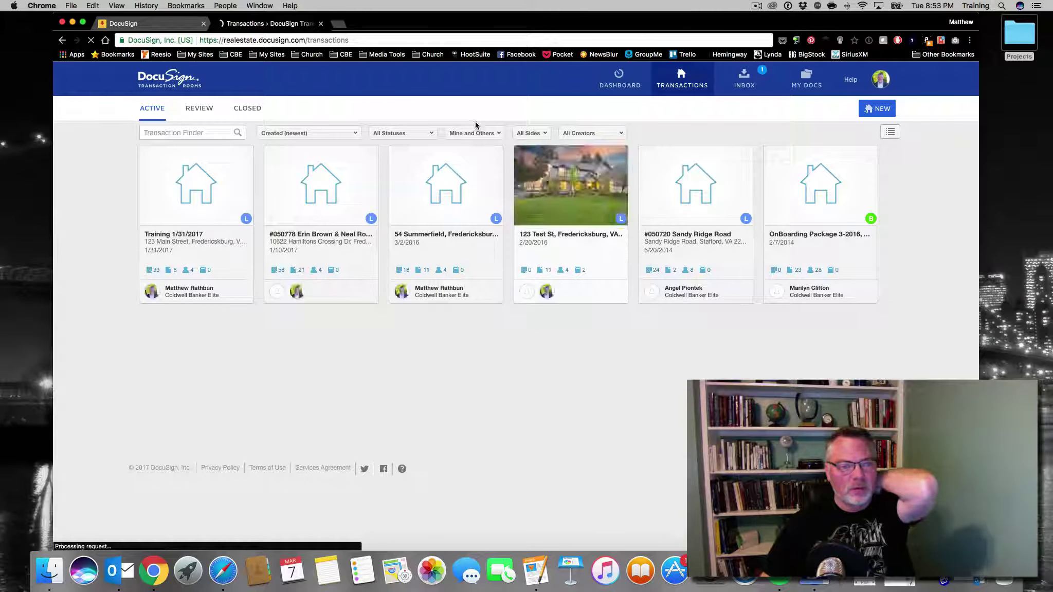
pyautogui.click(566, 213)
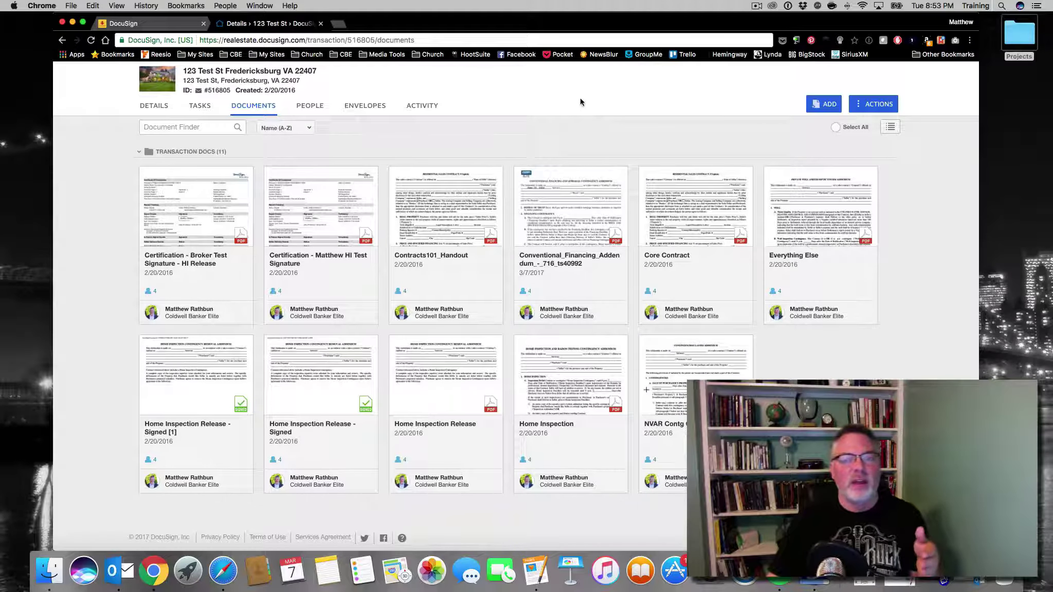
# Review the dashboard's New Document Access for the addendum, then reopen 123 Test St from Recently Viewed
pyautogui.scroll(2, 580, 101)
pyautogui.click(604, 77)
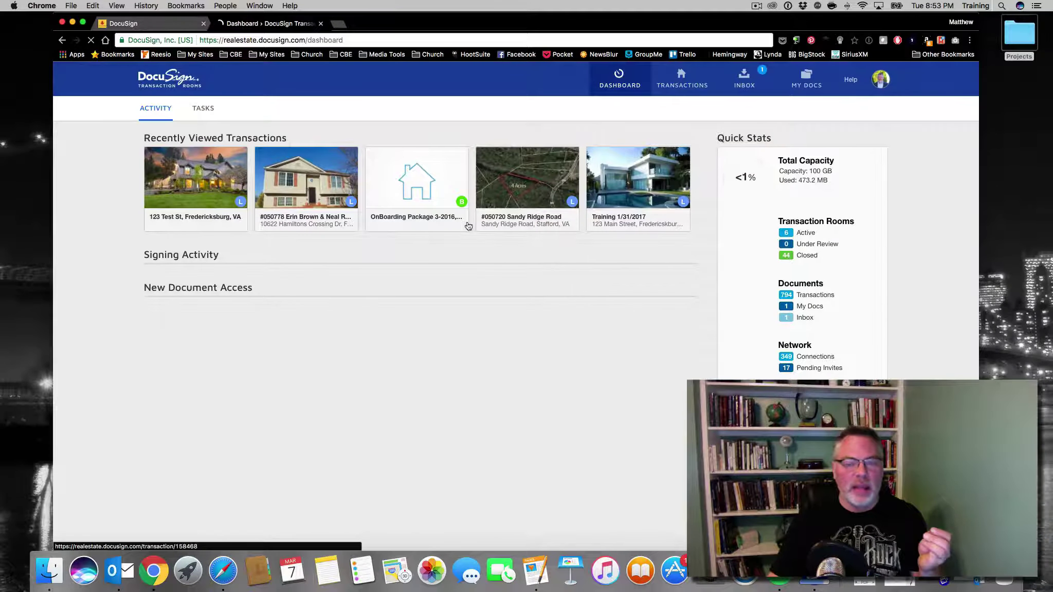
pyautogui.scroll(-4, 122, 396)
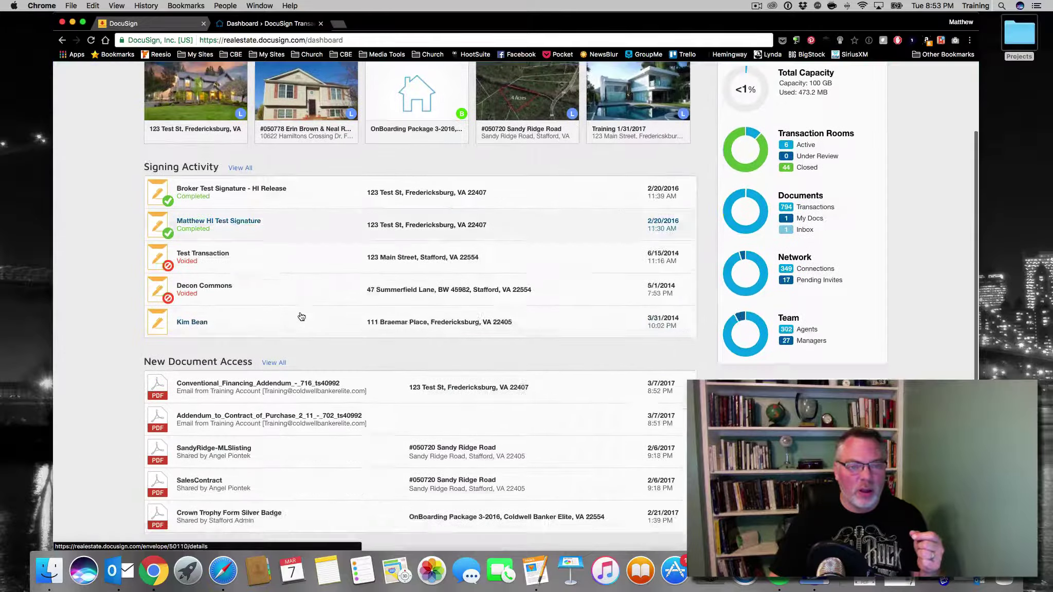
pyautogui.scroll(-2, 293, 319)
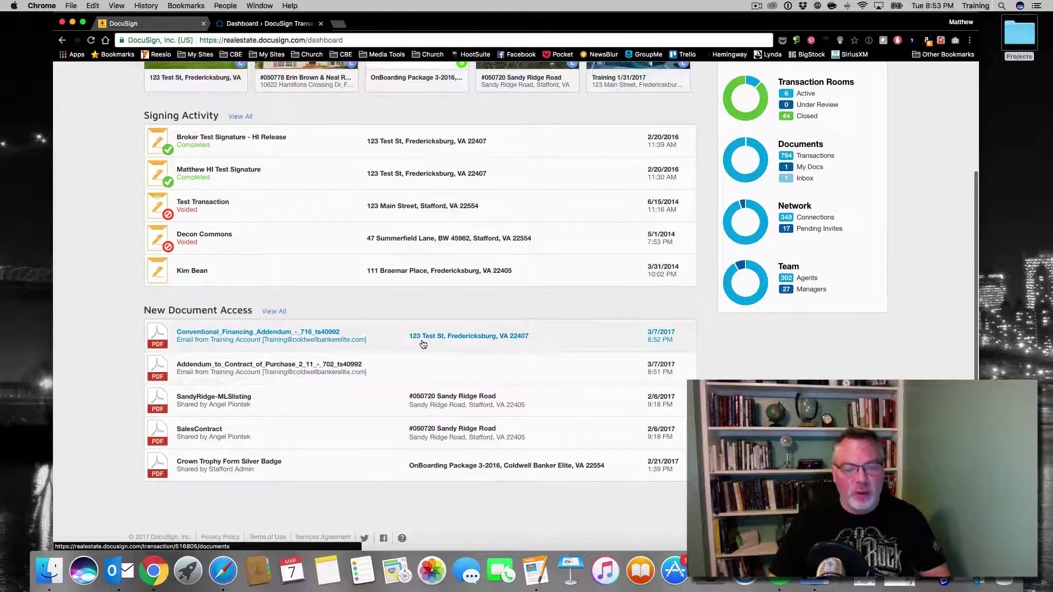
pyautogui.scroll(3, 422, 344)
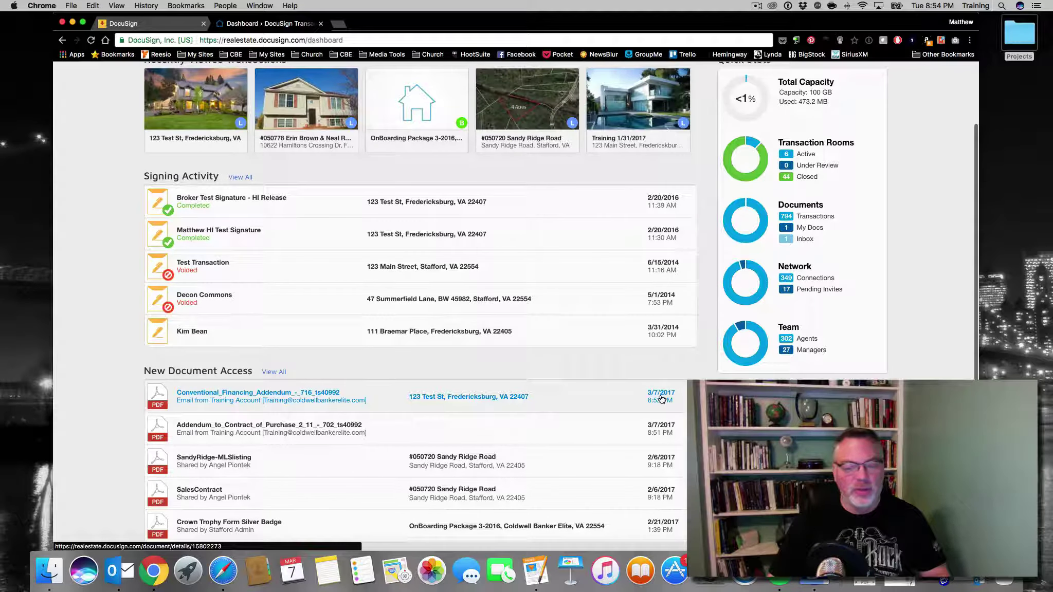
pyautogui.scroll(-2, 617, 401)
pyautogui.scroll(5, 564, 402)
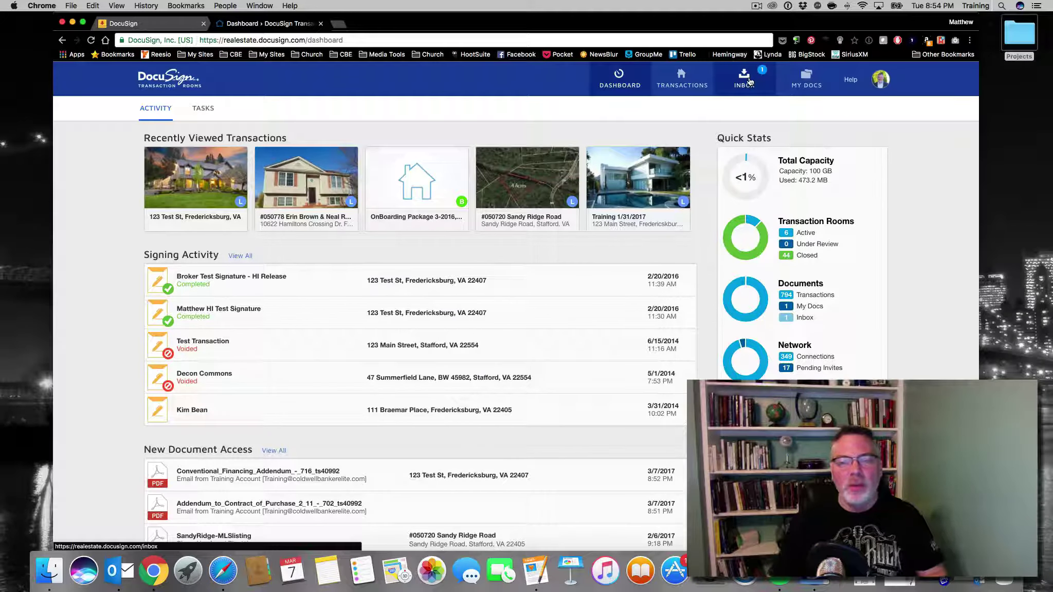
pyautogui.click(249, 176)
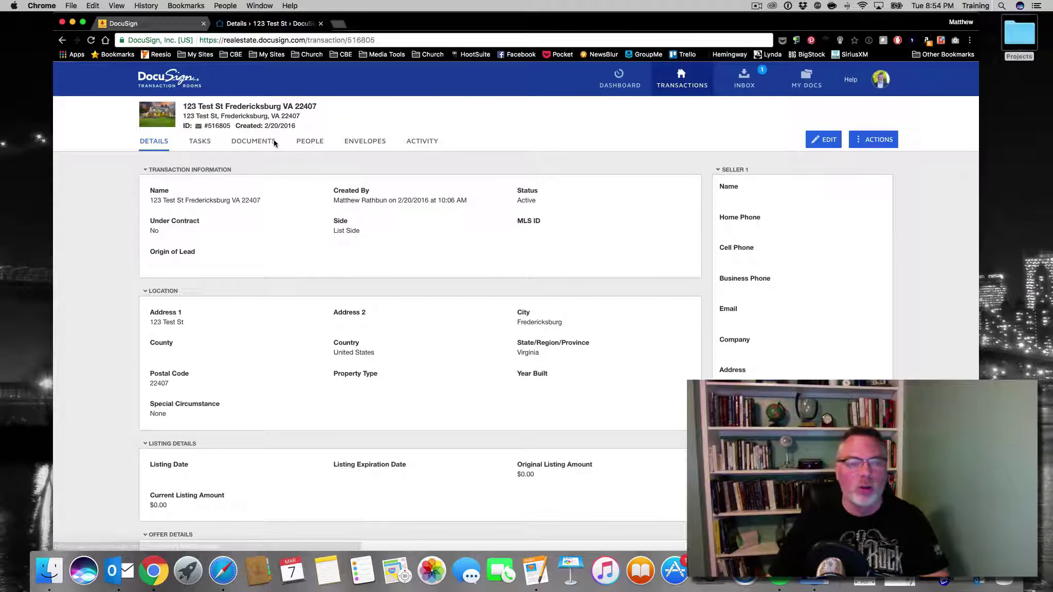
# Open the Home Inspection Release - Signed [1] document from the room's Documents tab
pyautogui.click(253, 141)
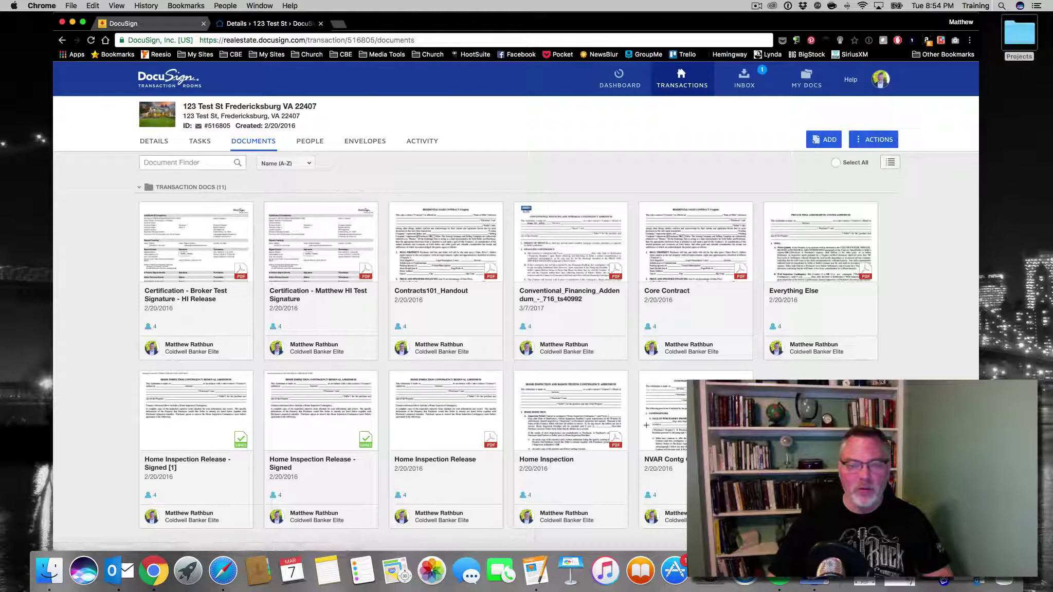
pyautogui.scroll(-2, 848, 366)
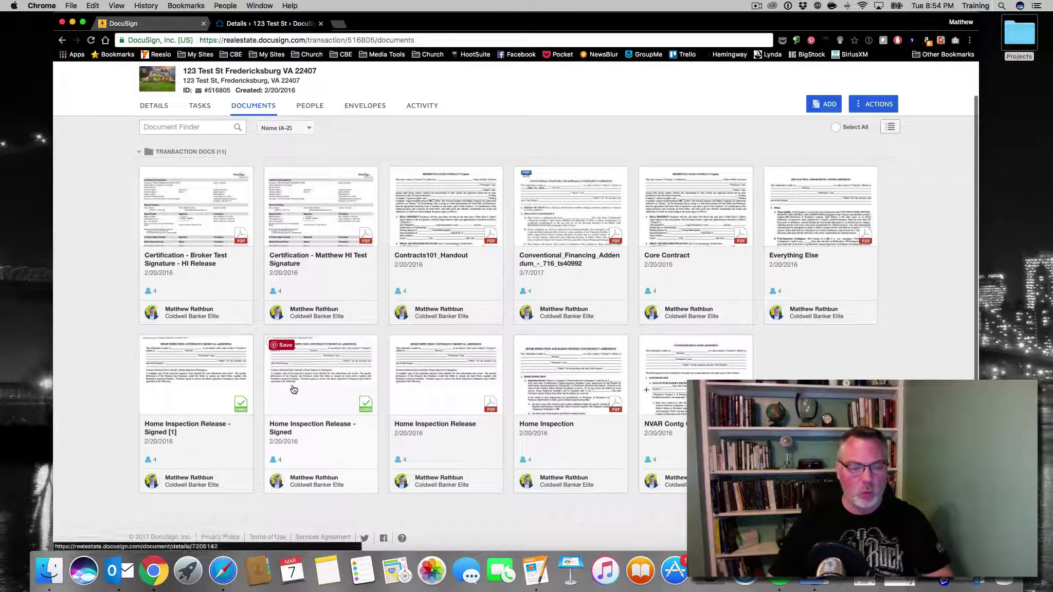
pyautogui.click(205, 381)
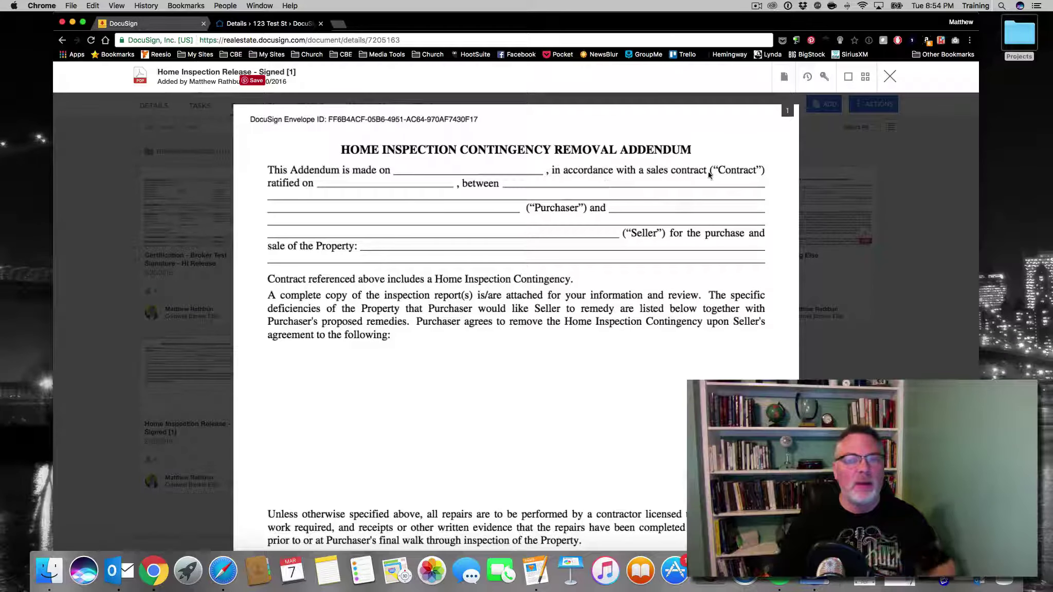
# Fax Home Inspection Release - Signed [1] to the inbox fax number with a recipient name, then close the viewer
pyautogui.click(784, 77)
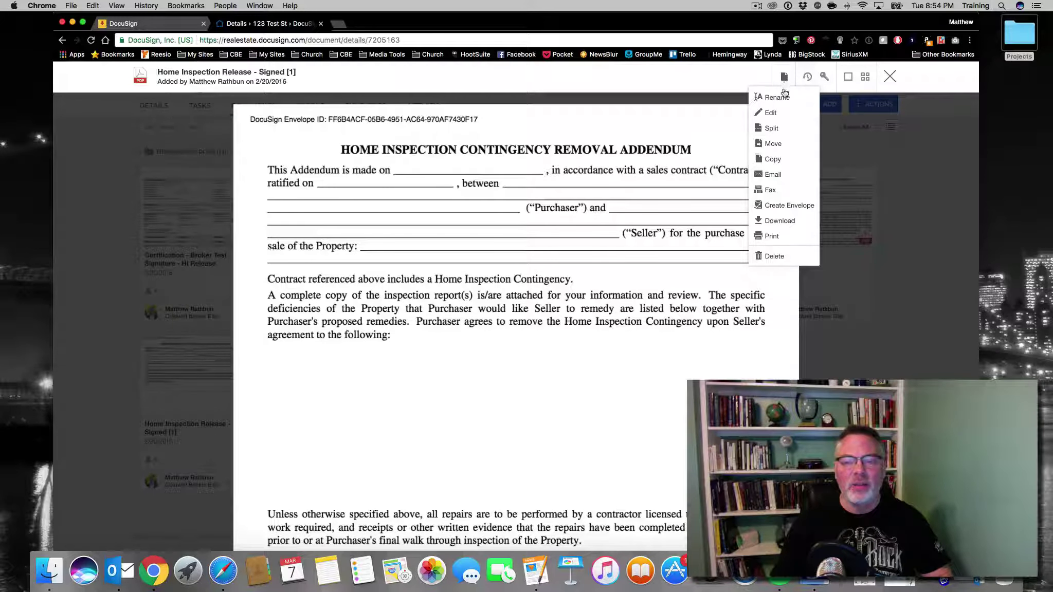
pyautogui.click(779, 193)
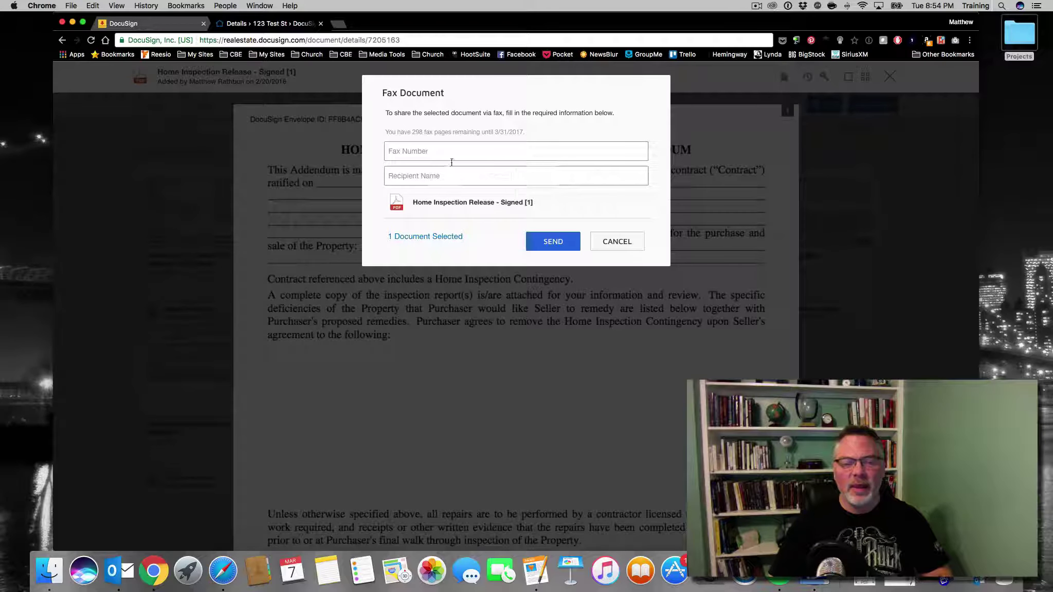
pyautogui.click(445, 152)
pyautogui.click(437, 168)
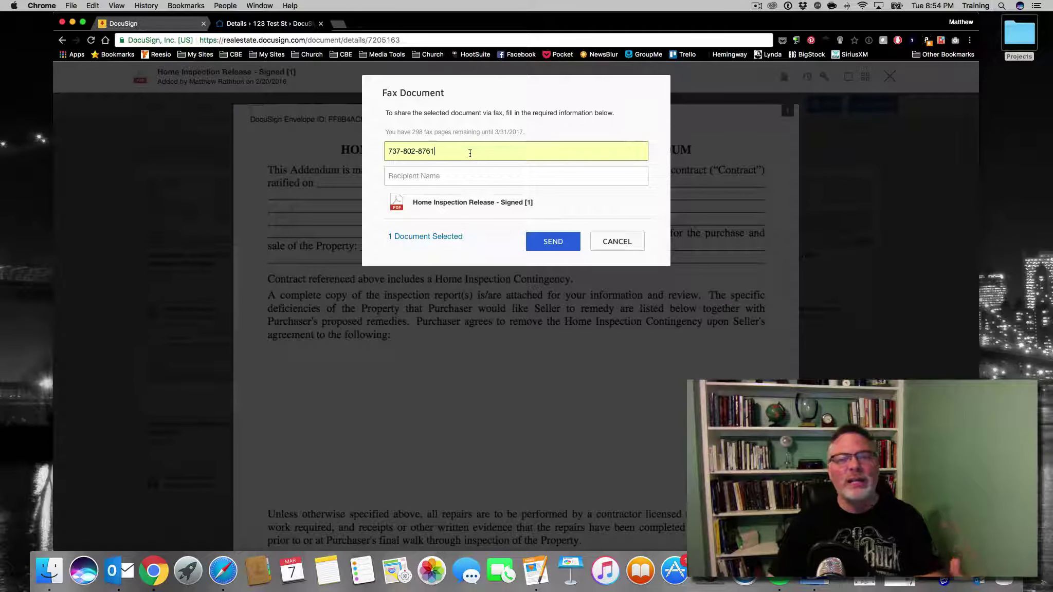
pyautogui.click(464, 174)
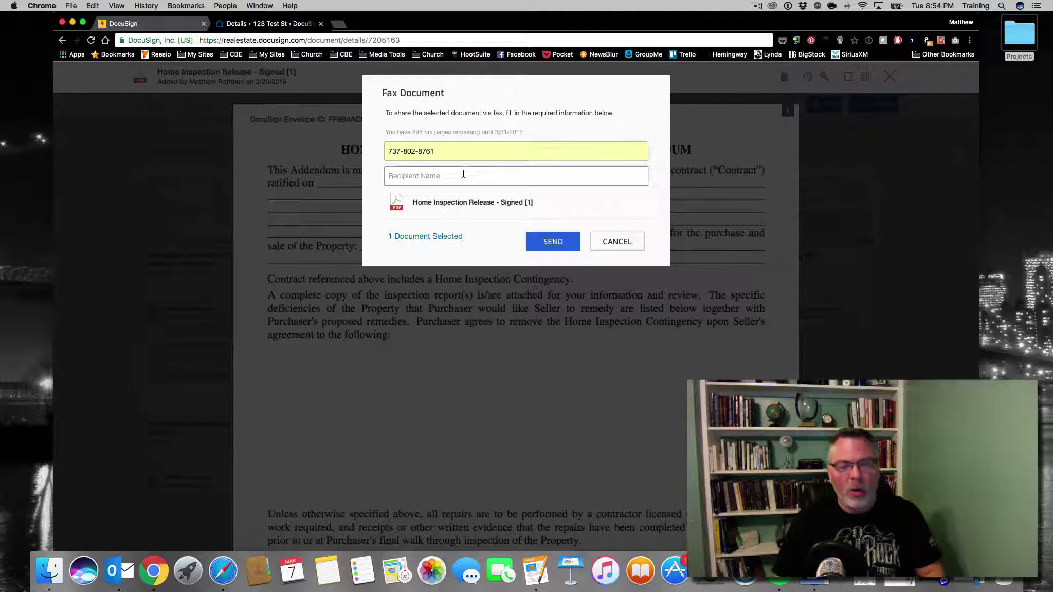
pyautogui.write('CBE Training')
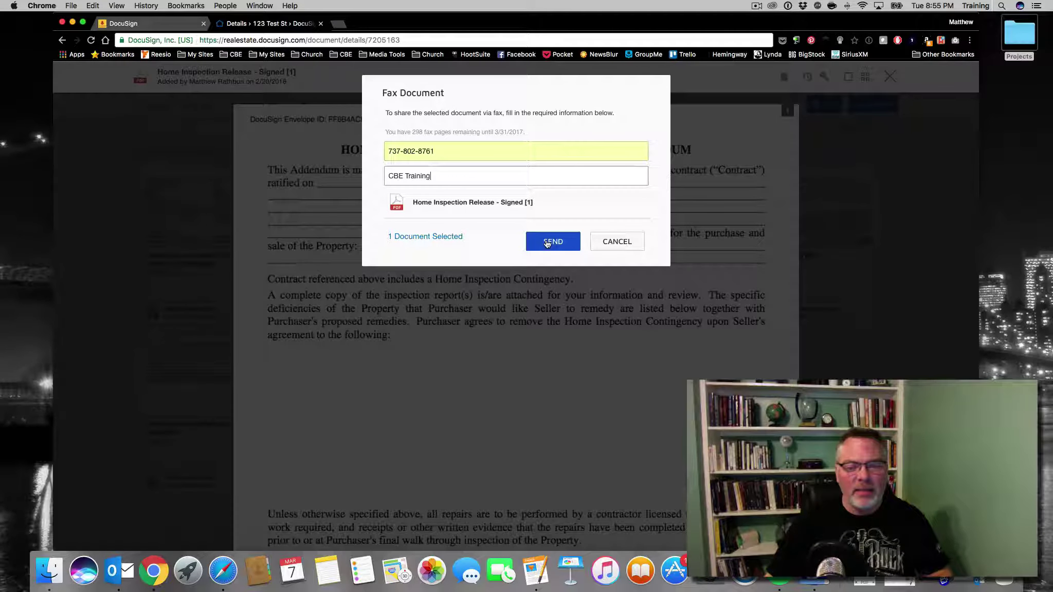
pyautogui.click(549, 242)
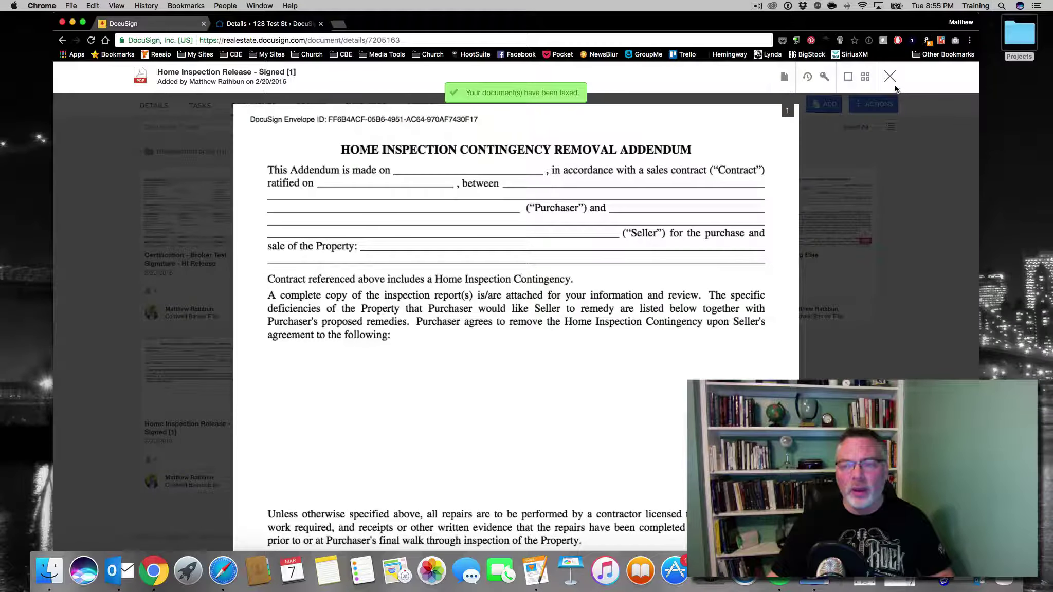
pyautogui.click(890, 76)
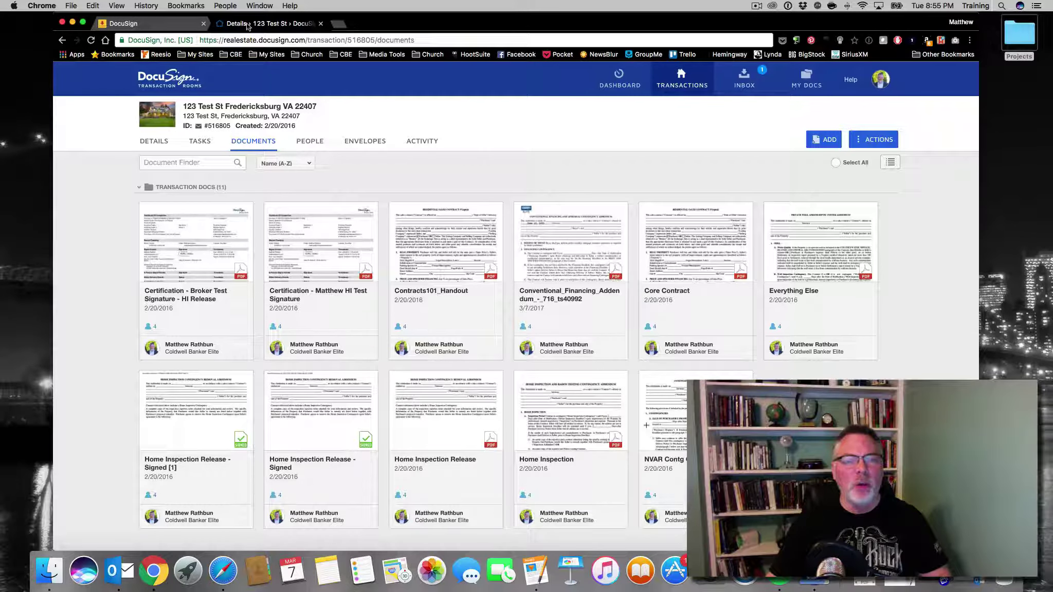
# In the second account's browser, preview the faxed Home Inspection Release in the Inbox and close it
pyautogui.click(73, 23)
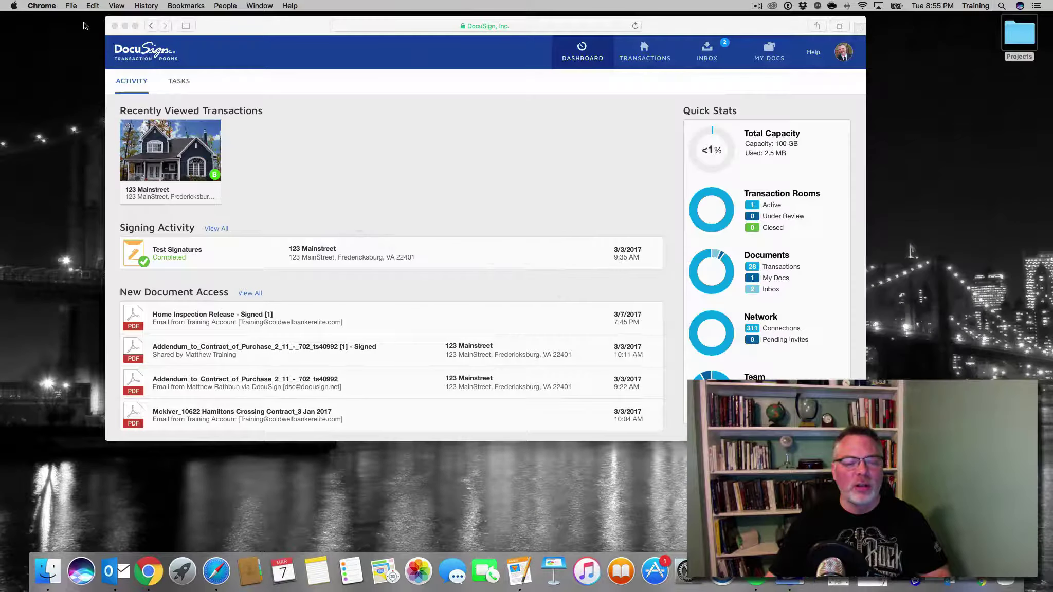
pyautogui.moveTo(328, 23); pyautogui.dragTo(309, 53)
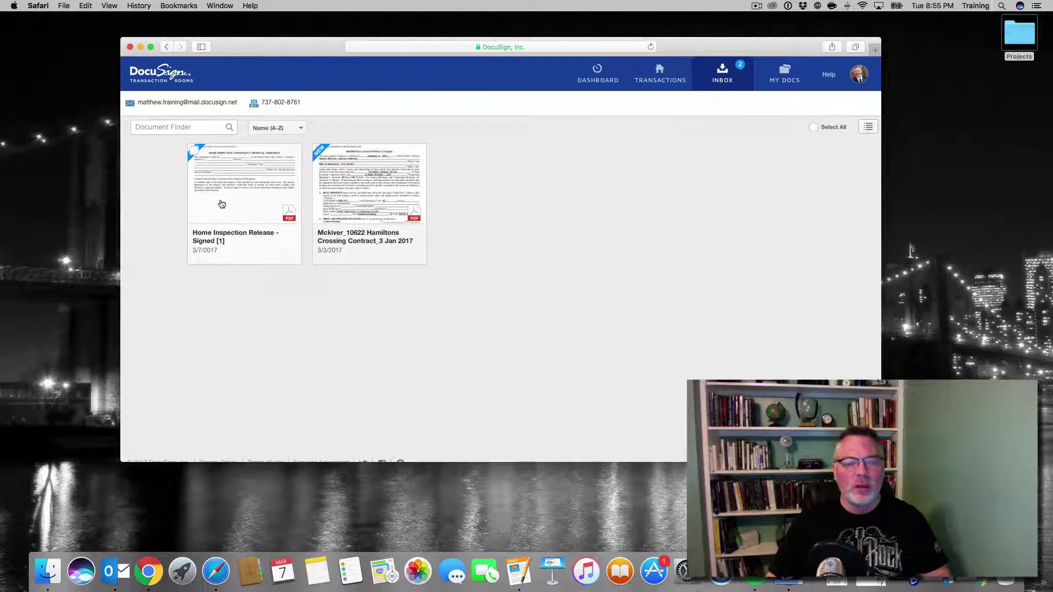
pyautogui.click(216, 202)
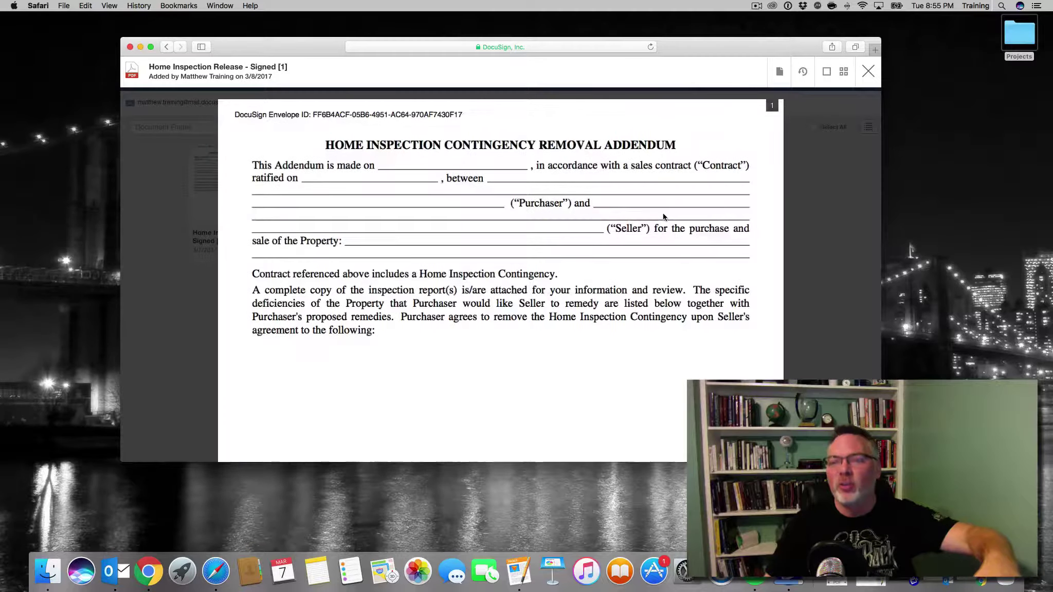
pyautogui.click(868, 72)
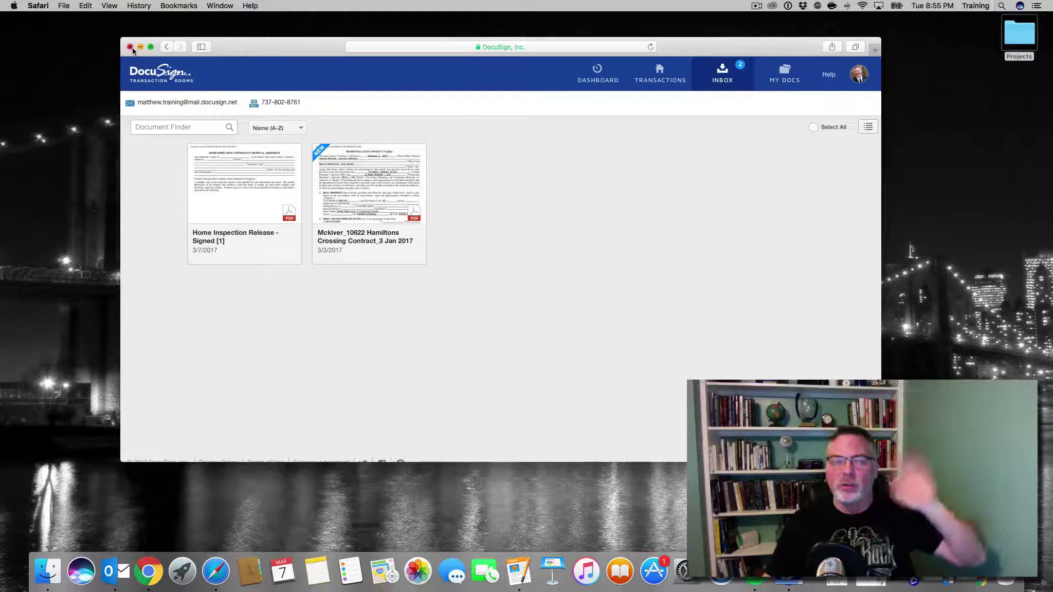
pyautogui.moveTo(193, 105)
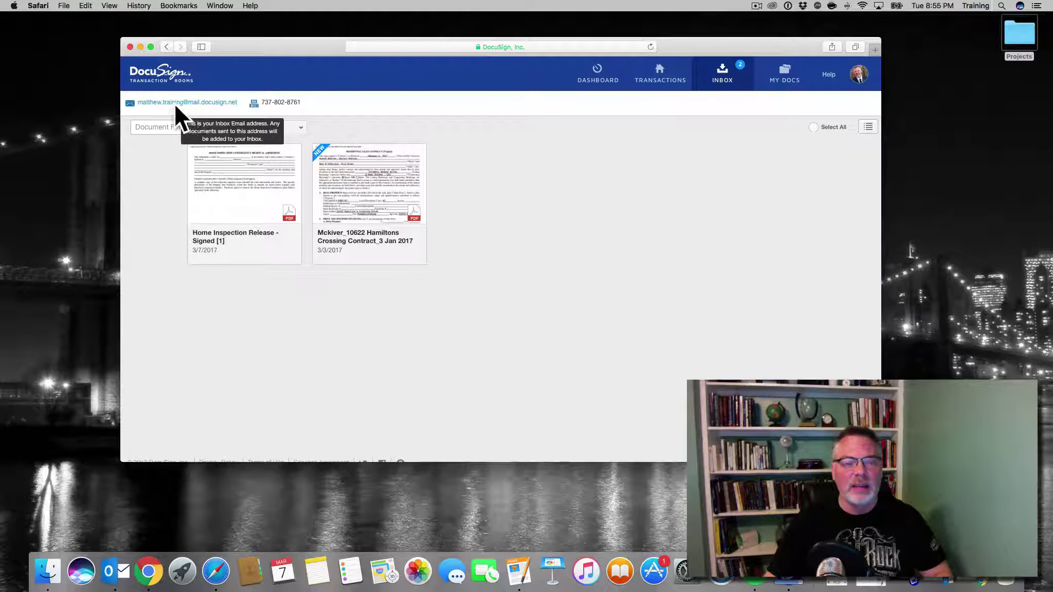
pyautogui.moveTo(282, 103)
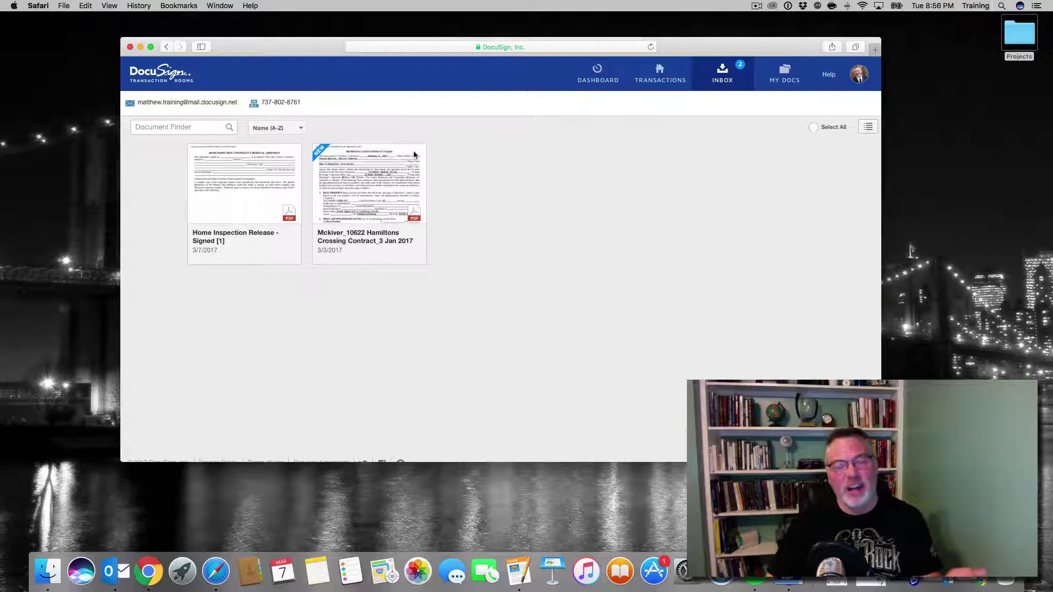
# Move the faxed Home Inspection Release to Active Transactions > 123 Mainstreet
pyautogui.click(221, 216)
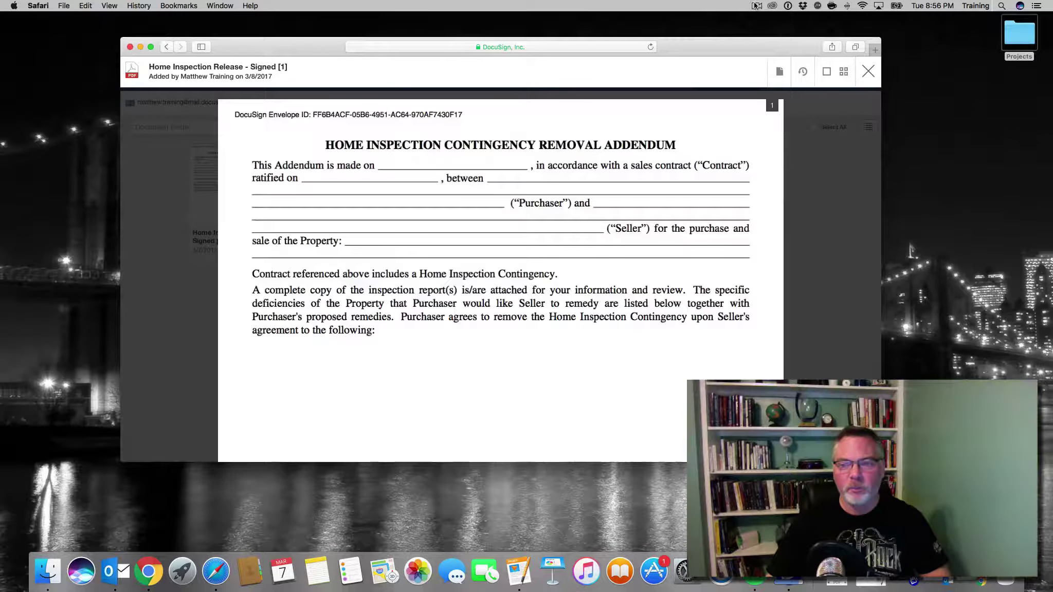
pyautogui.click(756, 5)
pyautogui.click(763, 38)
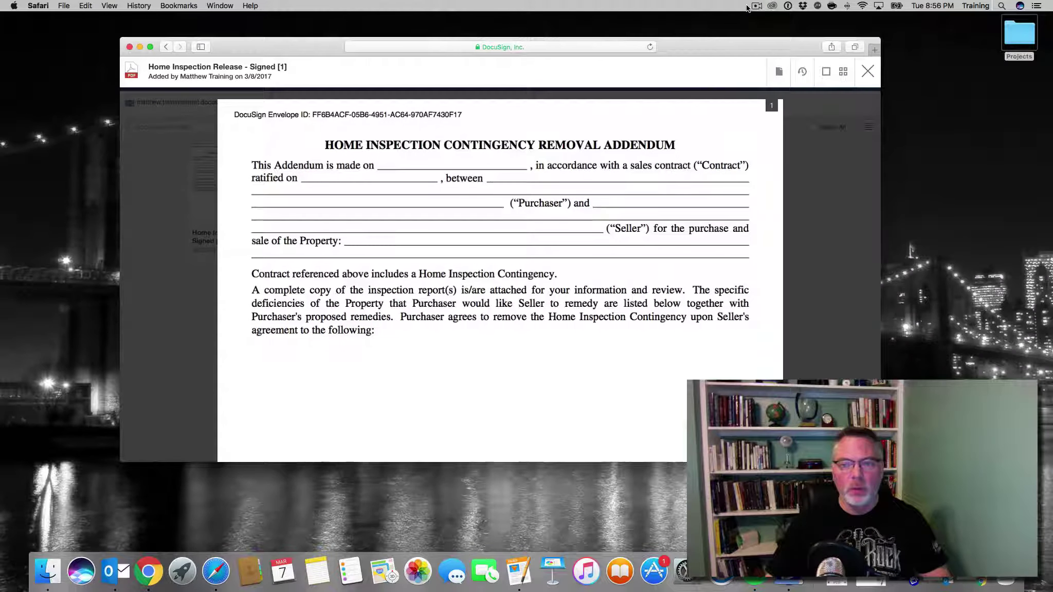
pyautogui.click(777, 73)
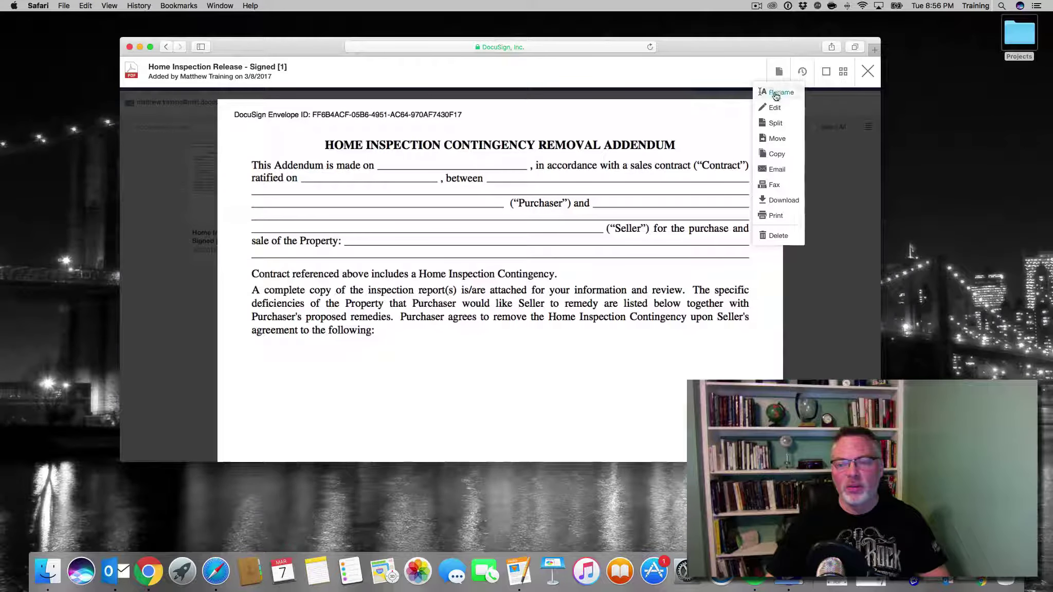
pyautogui.click(771, 140)
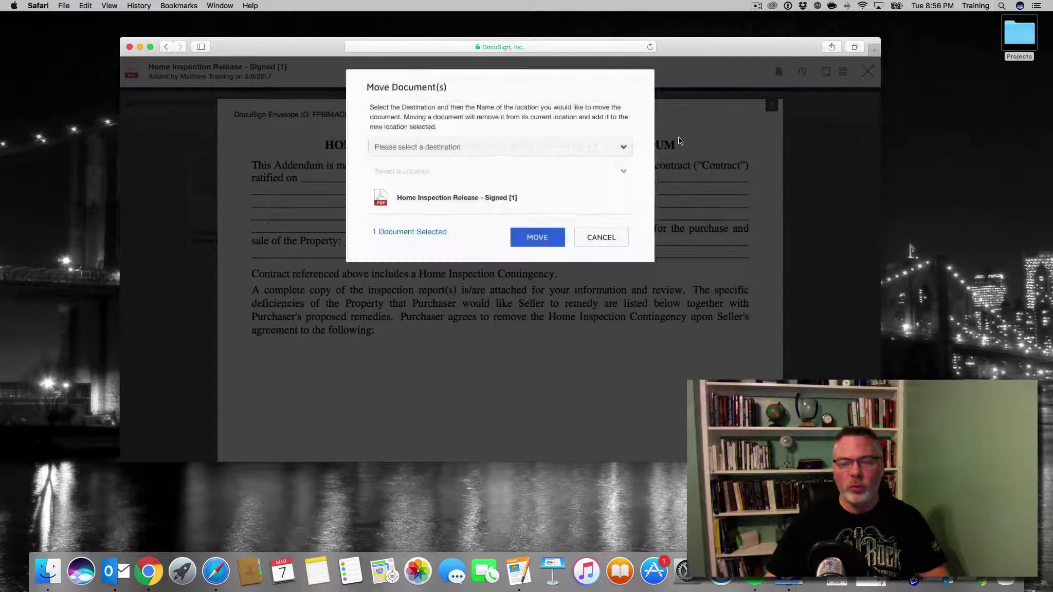
pyautogui.click(509, 148)
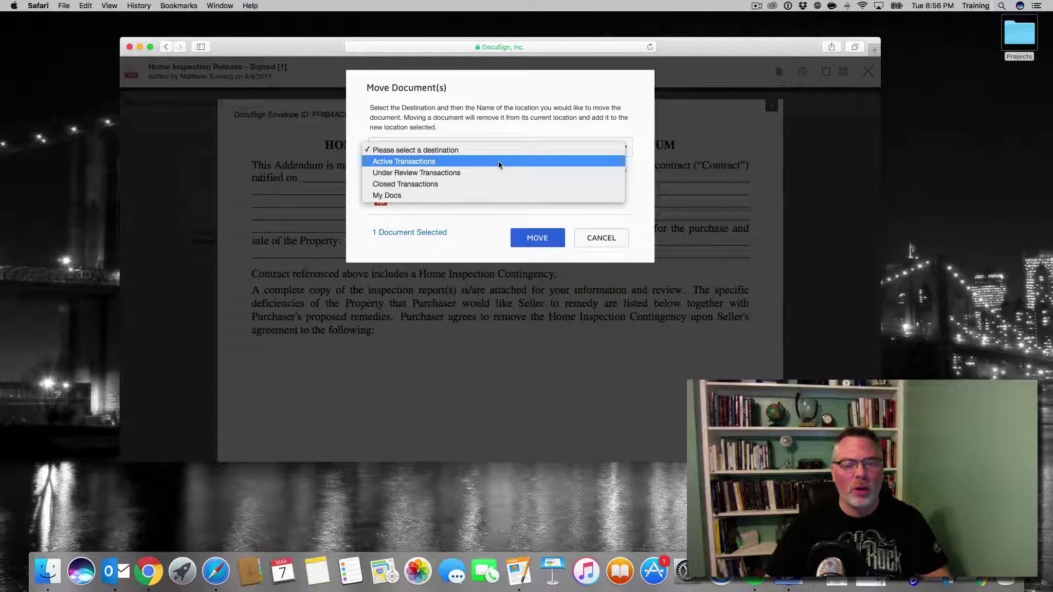
pyautogui.click(498, 161)
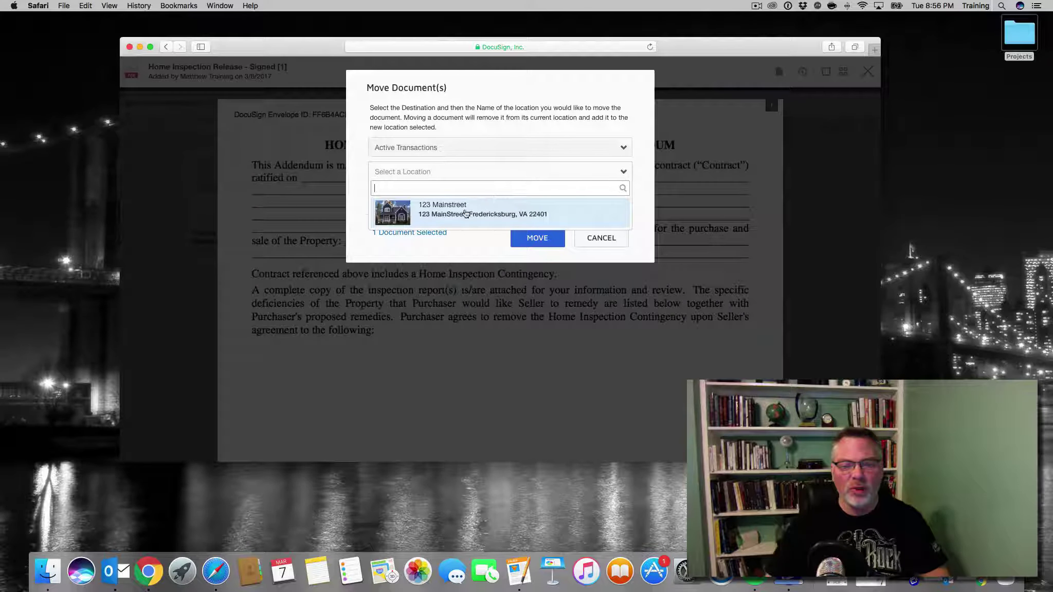
pyautogui.click(438, 214)
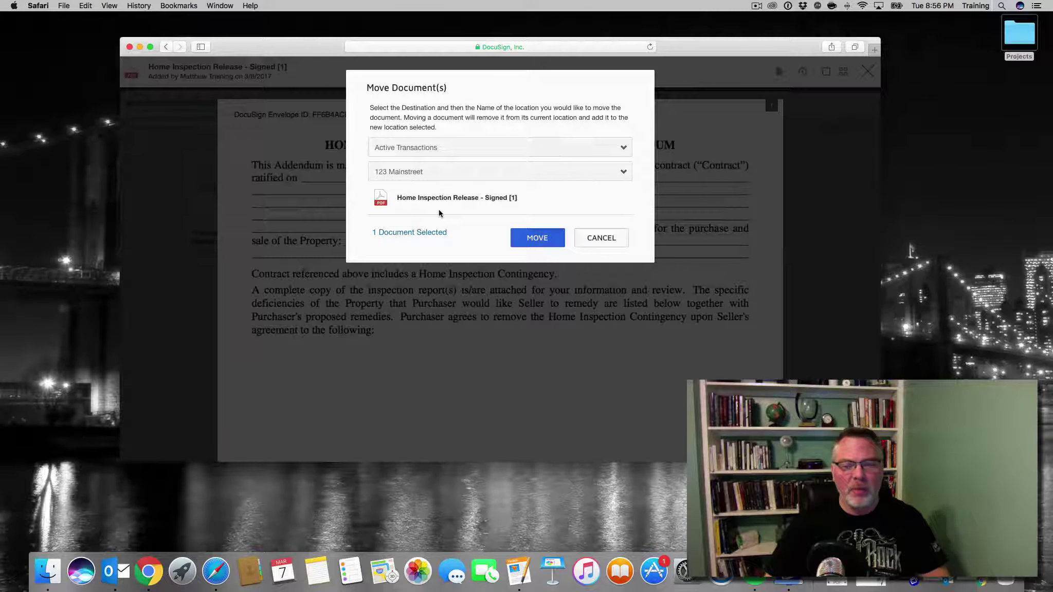
pyautogui.click(535, 237)
pyautogui.click(869, 72)
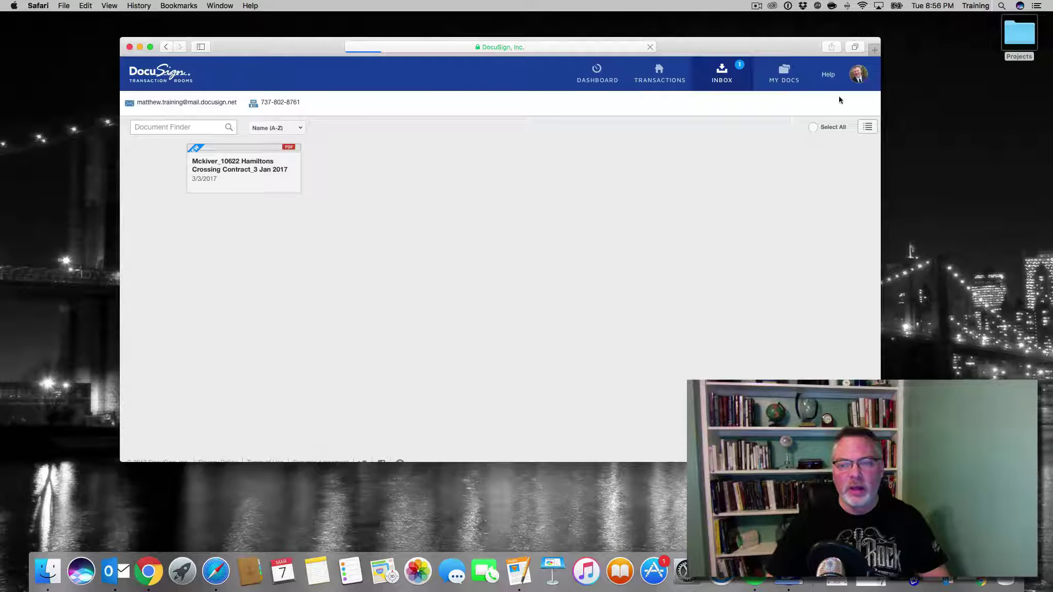
# Verify the release appears under Transaction Docs in the 123 Mainstreet room's Documents
pyautogui.click(642, 78)
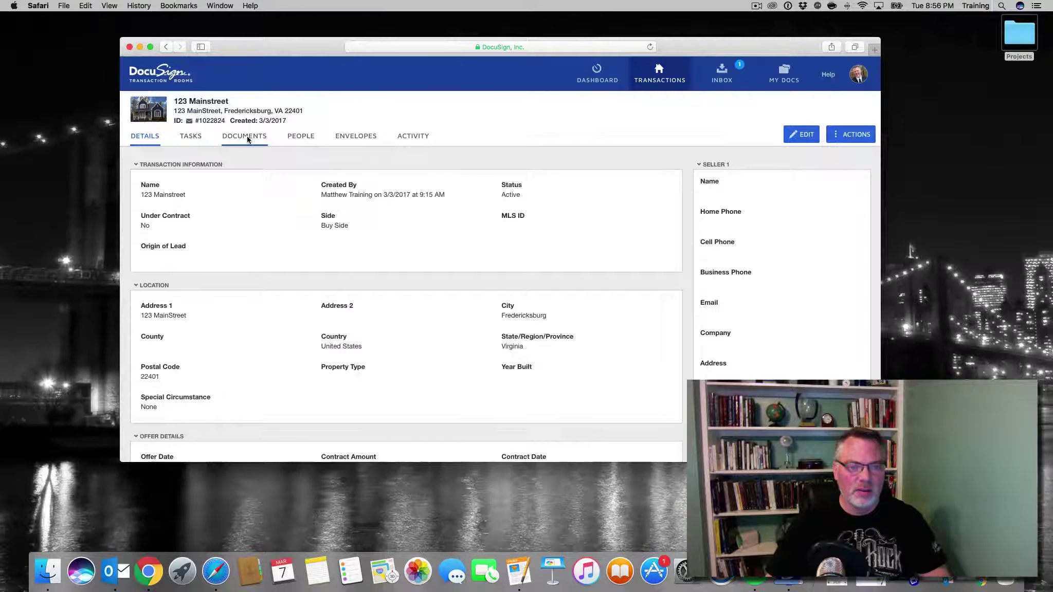
pyautogui.click(244, 138)
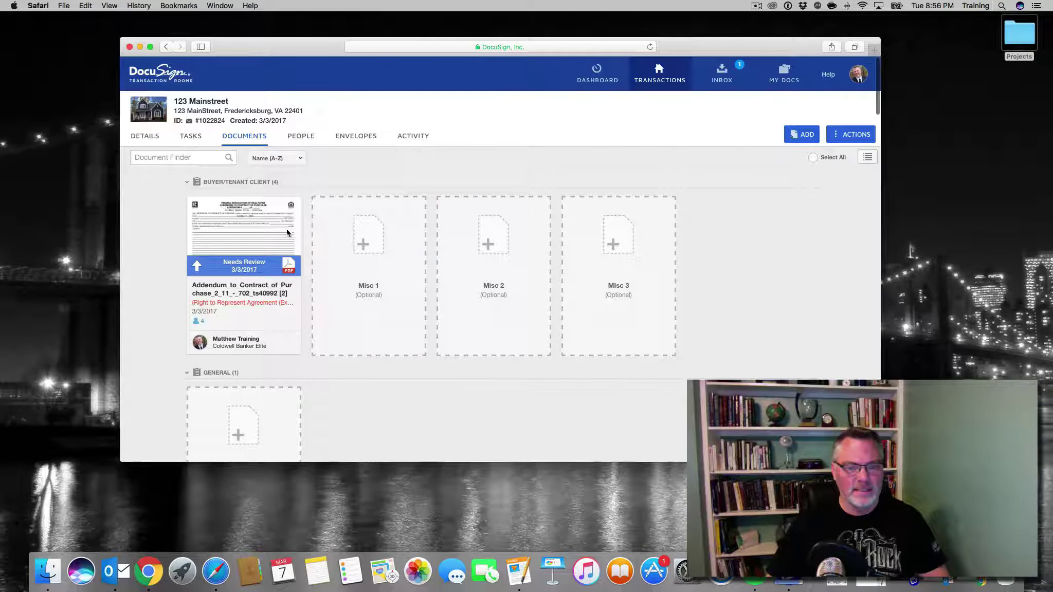
pyautogui.scroll(-10, 405, 221)
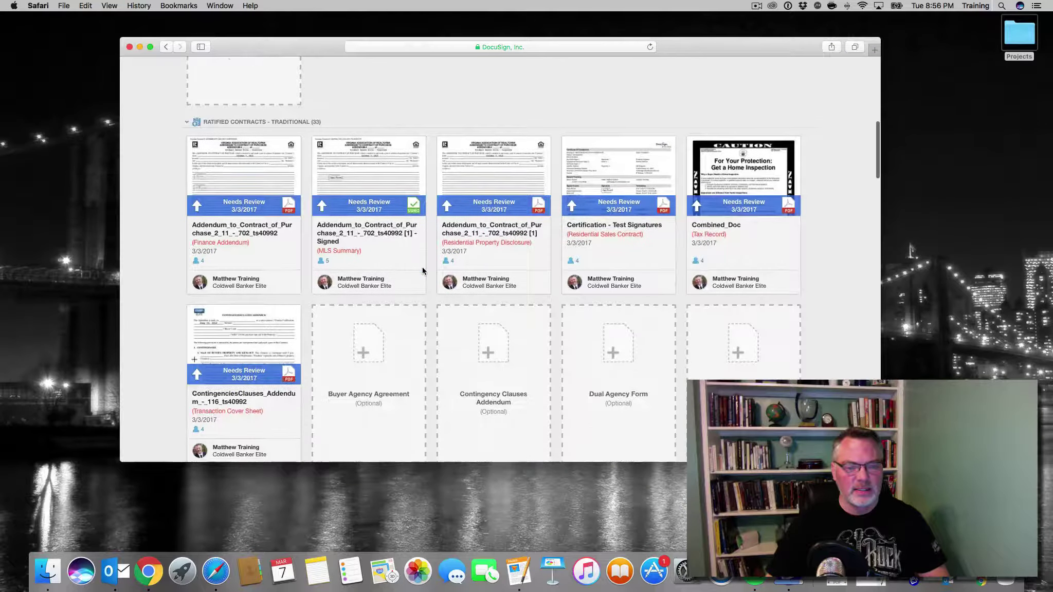
pyautogui.scroll(-2, 437, 221)
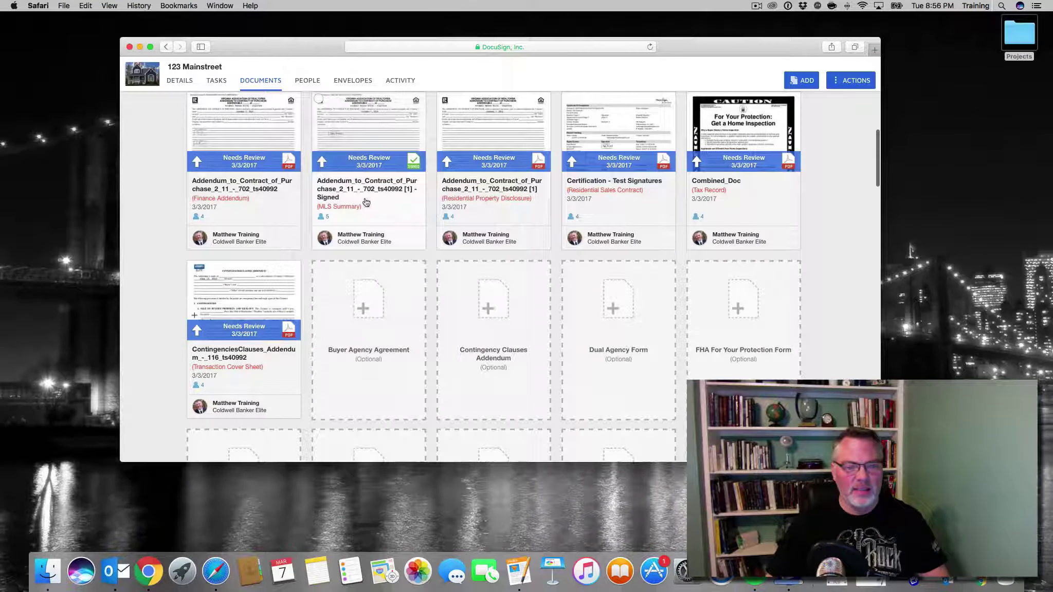
pyautogui.scroll(-15, 418, 201)
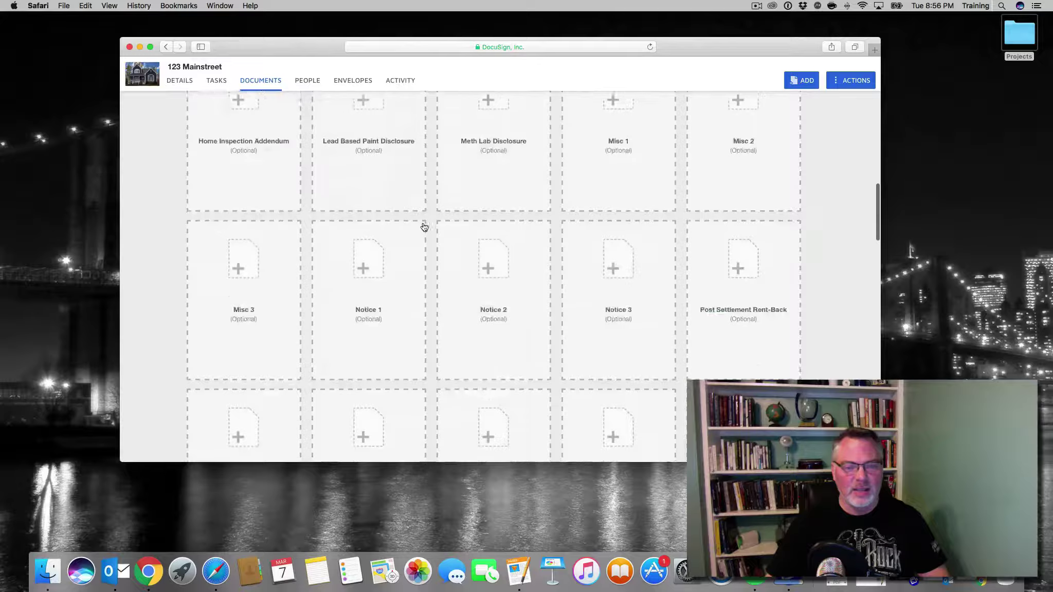
pyautogui.scroll(-20, 423, 226)
pyautogui.scroll(8, 420, 225)
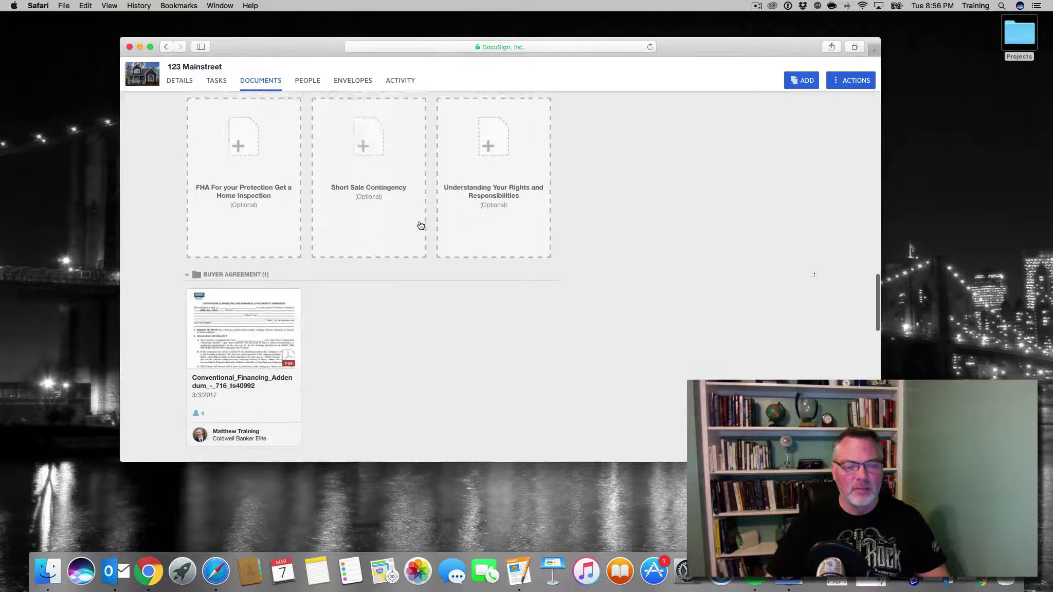
pyautogui.scroll(-12, 419, 224)
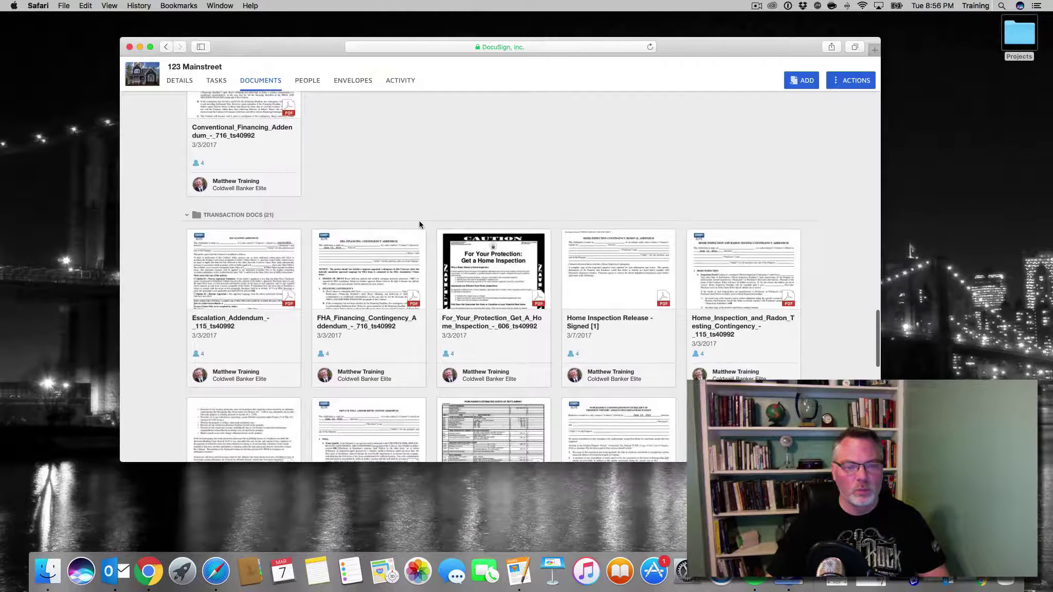
pyautogui.scroll(-5, 419, 224)
pyautogui.scroll(20, 586, 270)
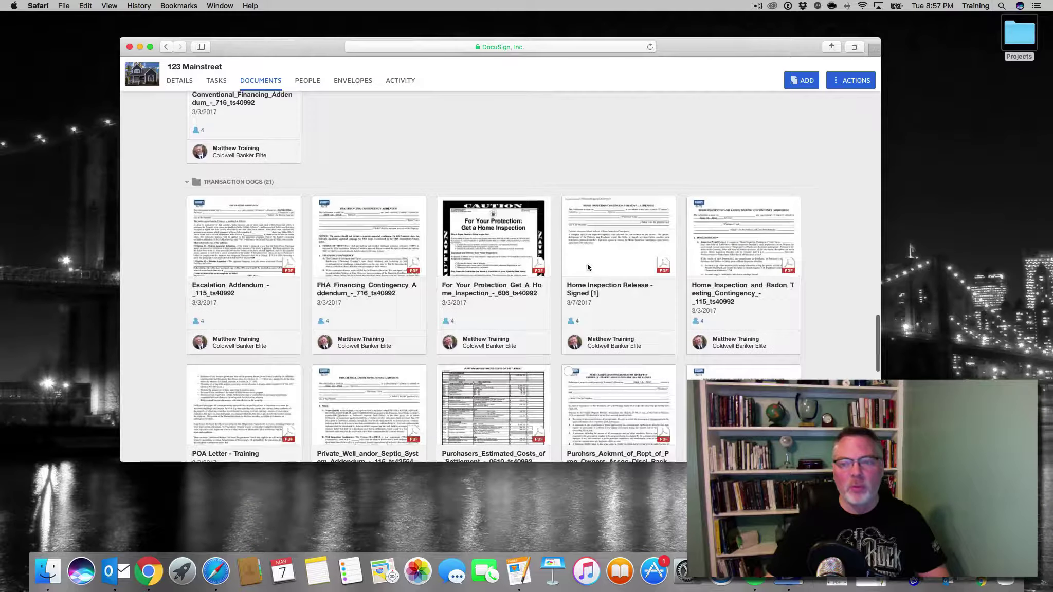
pyautogui.scroll(5, 583, 269)
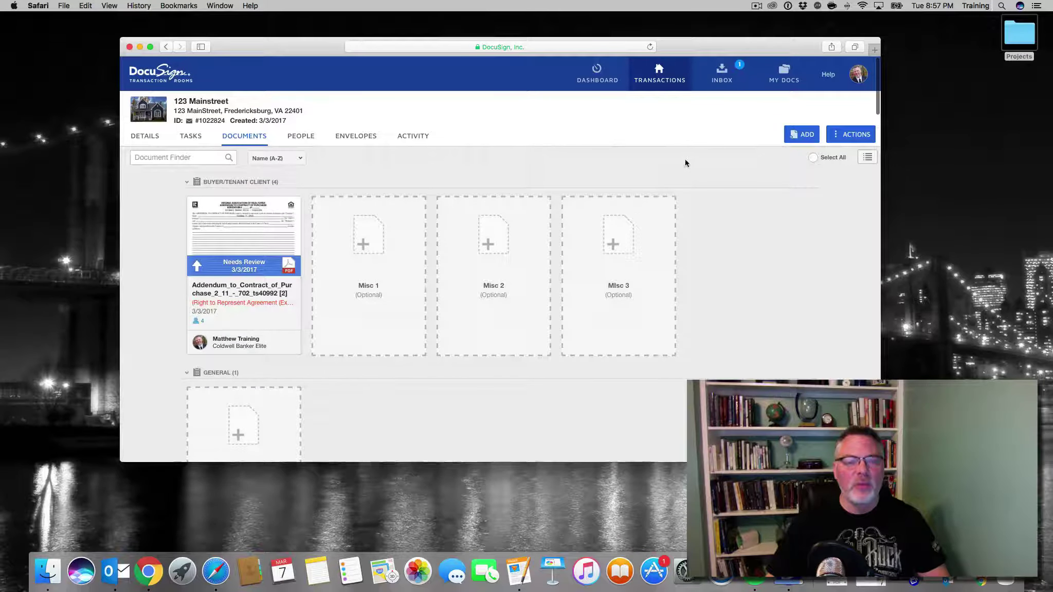
# From the eSignature home page, upload Escalation_Addendum_-_115_ts40992.pdf from Projects > Test_Forms
pyautogui.click(143, 47)
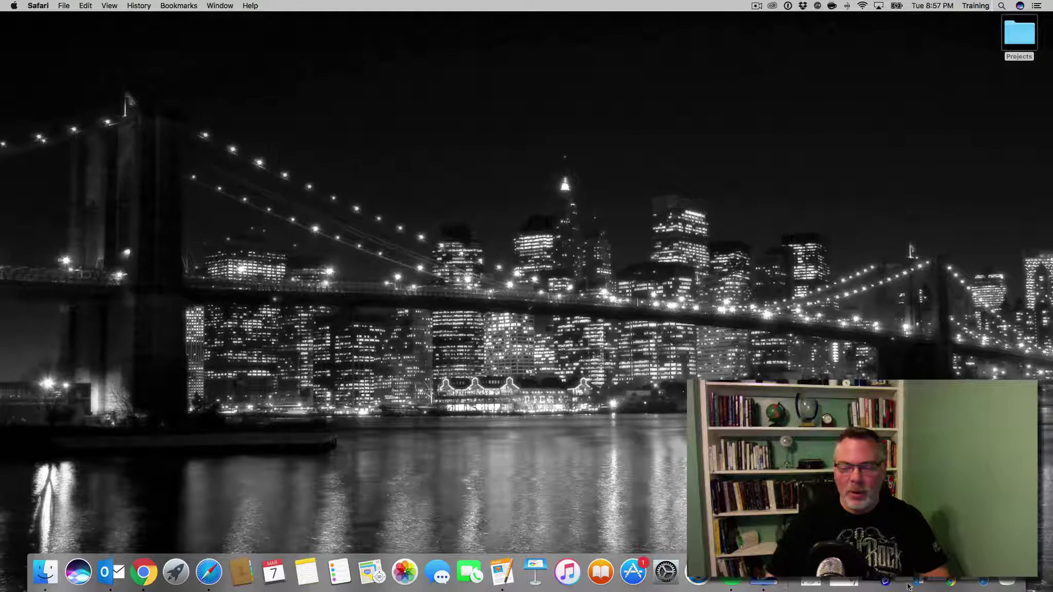
pyautogui.click(143, 572)
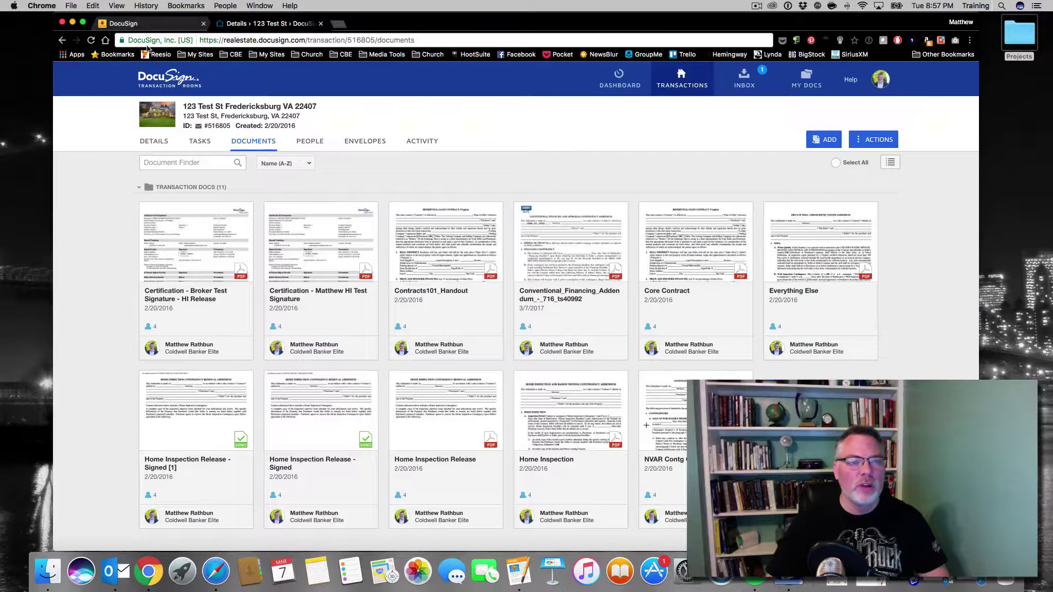
pyautogui.click(149, 23)
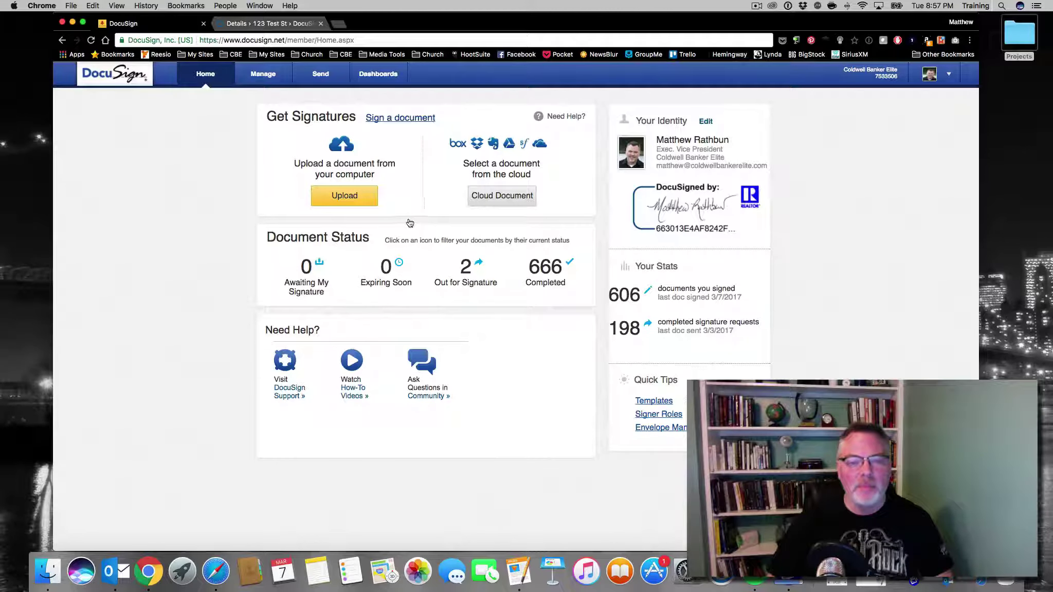
pyautogui.click(366, 197)
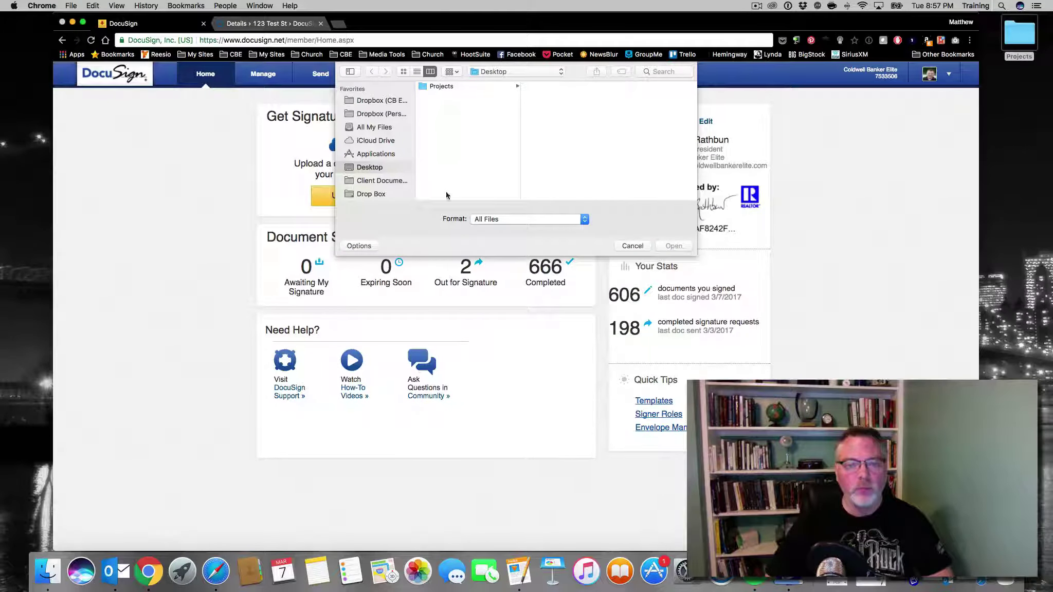
pyautogui.click(469, 86)
pyautogui.click(569, 96)
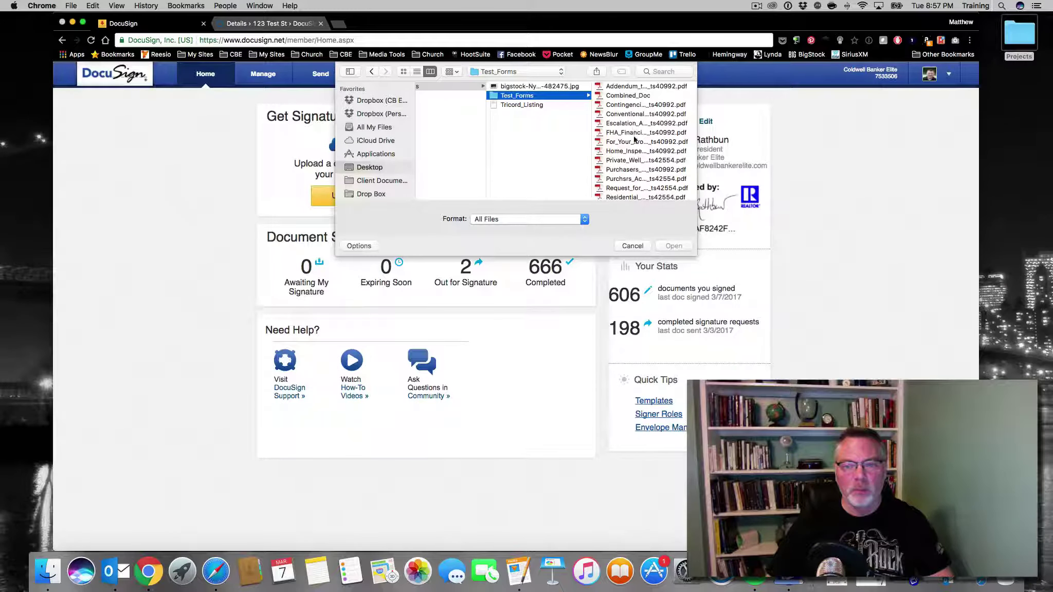
pyautogui.click(629, 124)
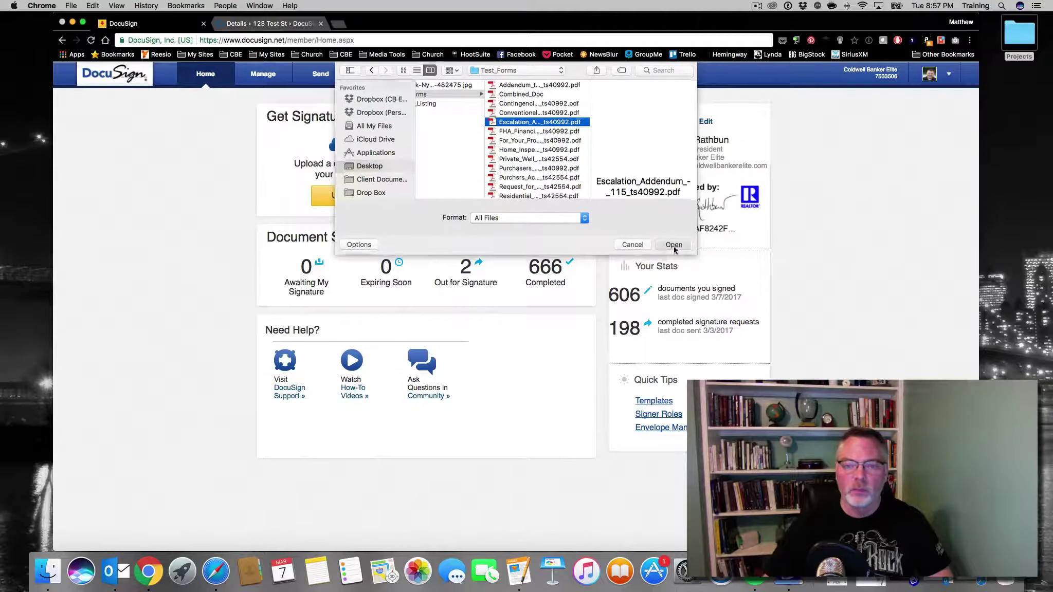
pyautogui.click(674, 246)
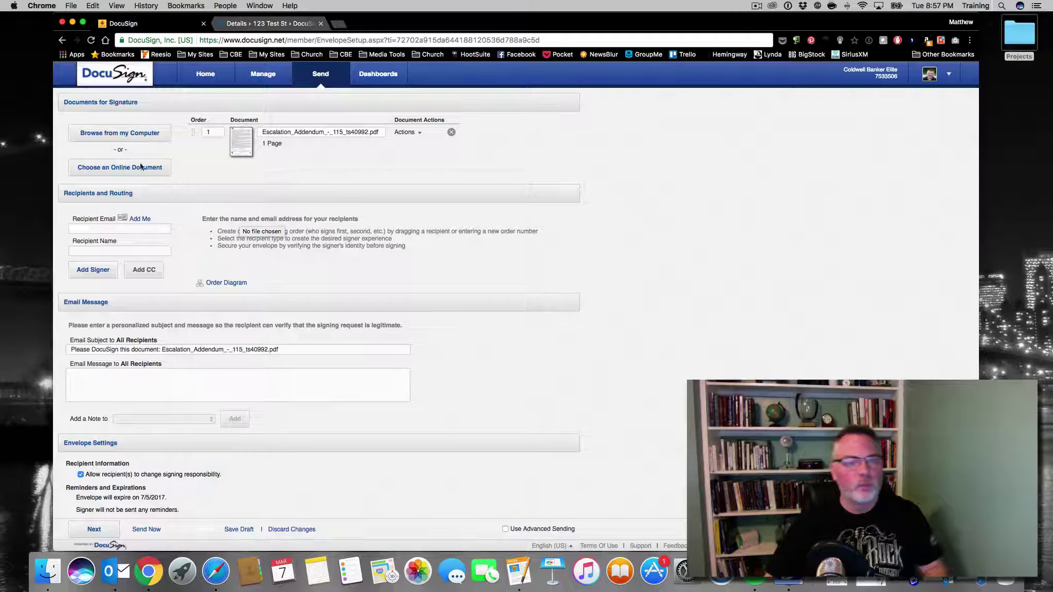
# Add yourself as signer, then add the 'dtr' suggested recipient with action Receive a copy
pyautogui.click(140, 219)
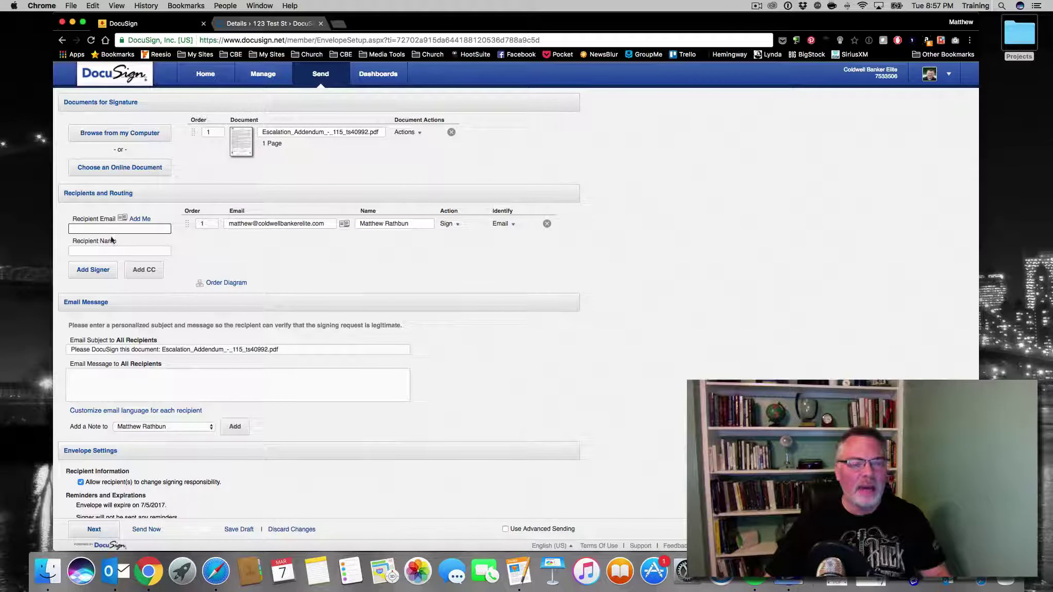
pyautogui.click(103, 252)
pyautogui.write('dt')
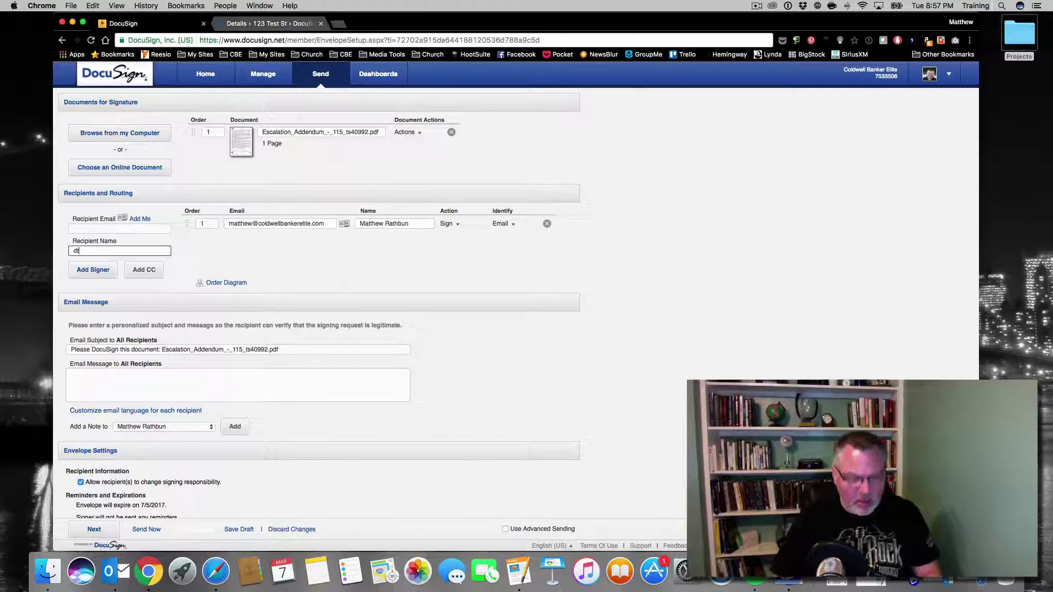
pyautogui.write('r')
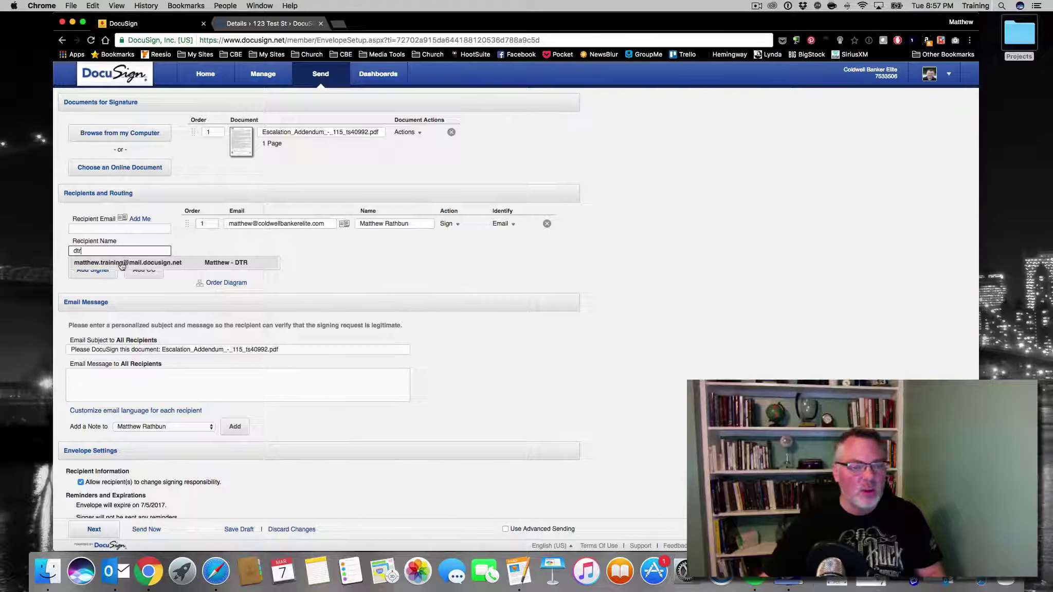
pyautogui.click(128, 263)
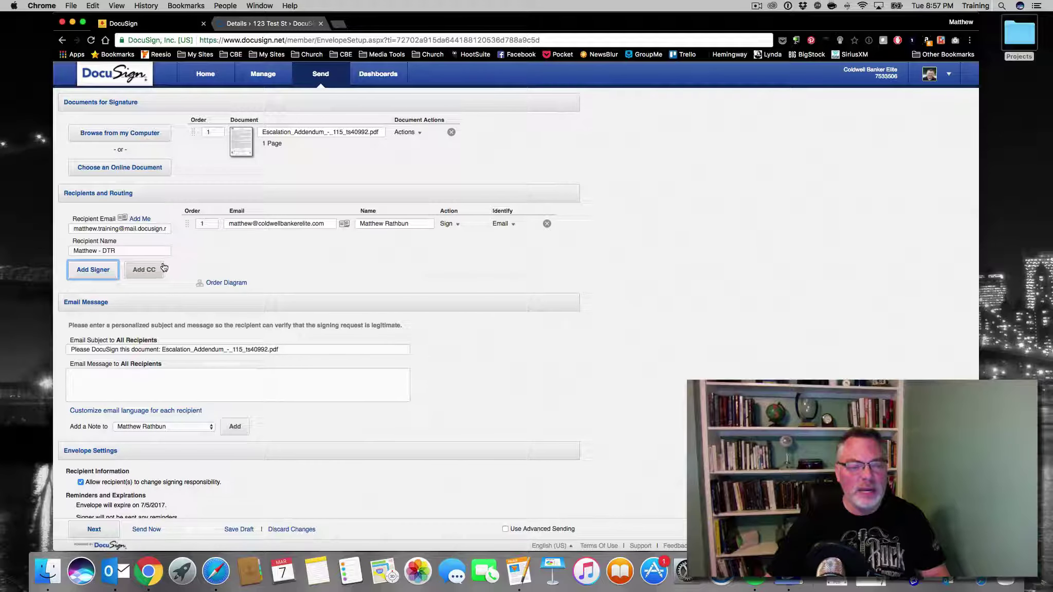
pyautogui.click(98, 268)
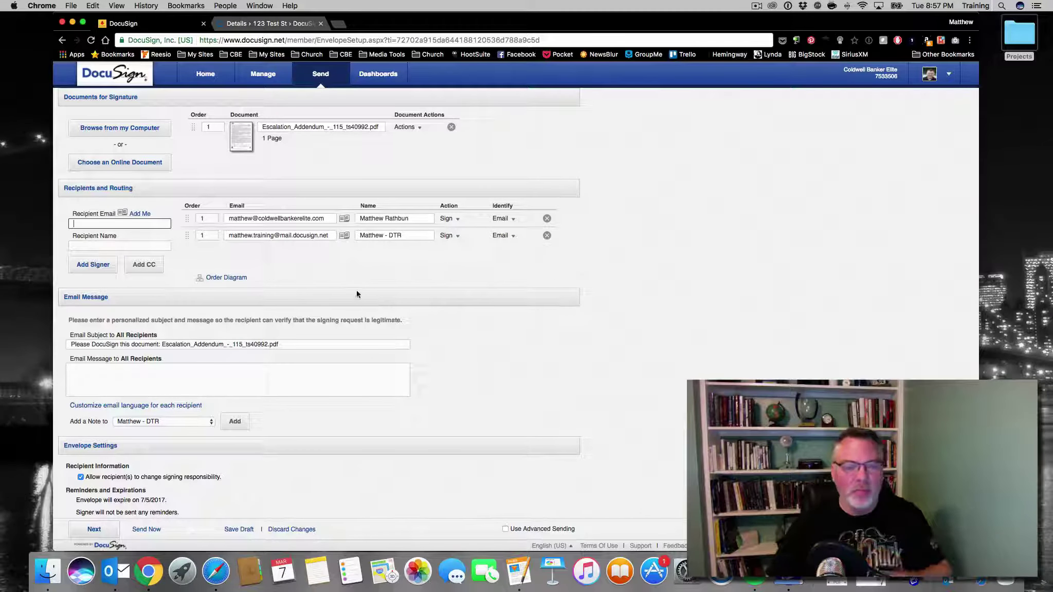
pyautogui.click(461, 239)
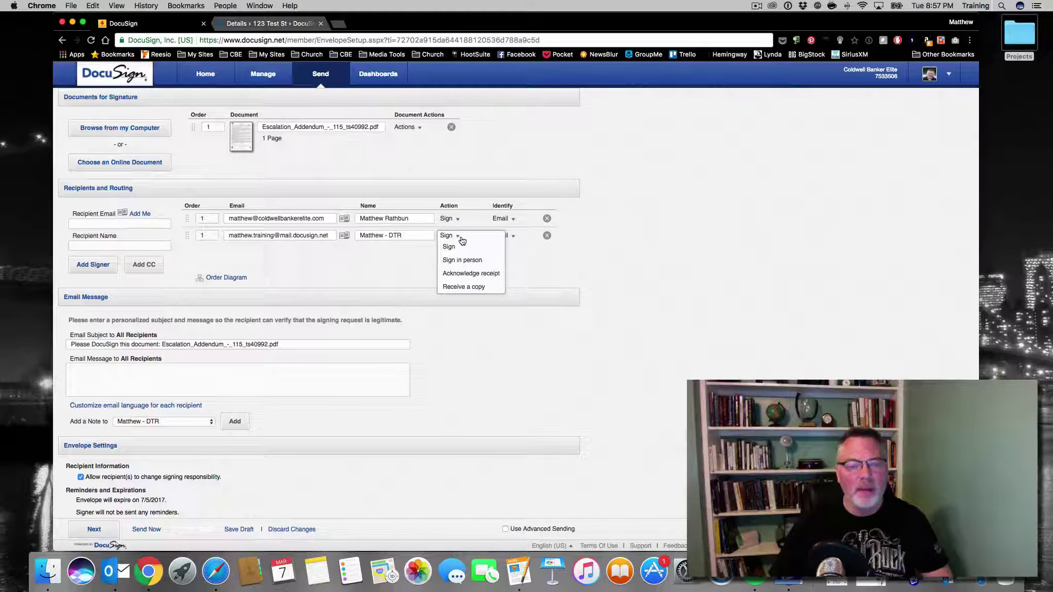
pyautogui.click(469, 292)
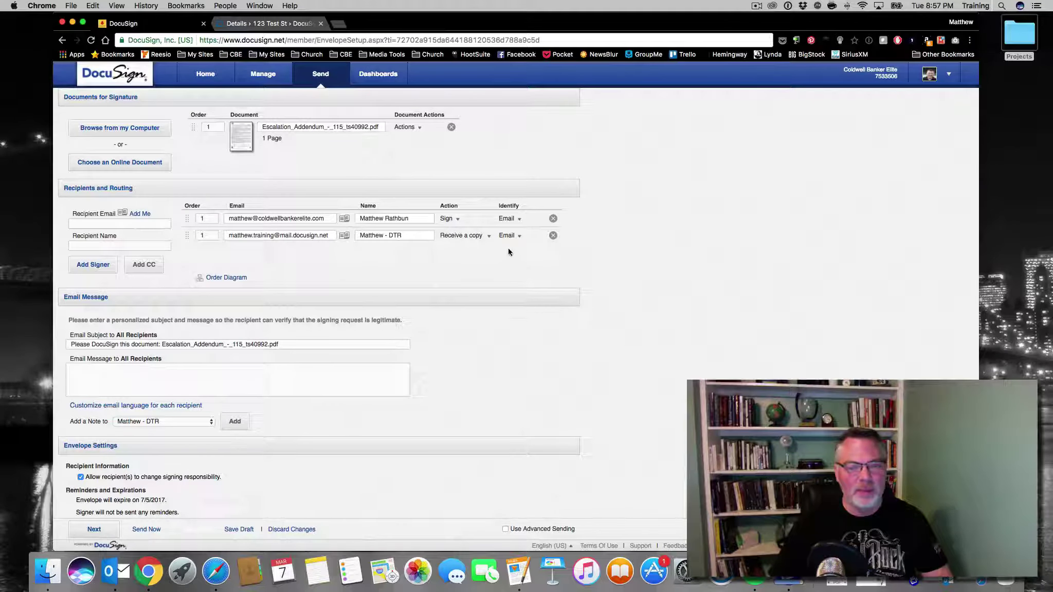
# Change the email subject to 'New Addendum, please sign #516805'
pyautogui.tripleClick(226, 343)
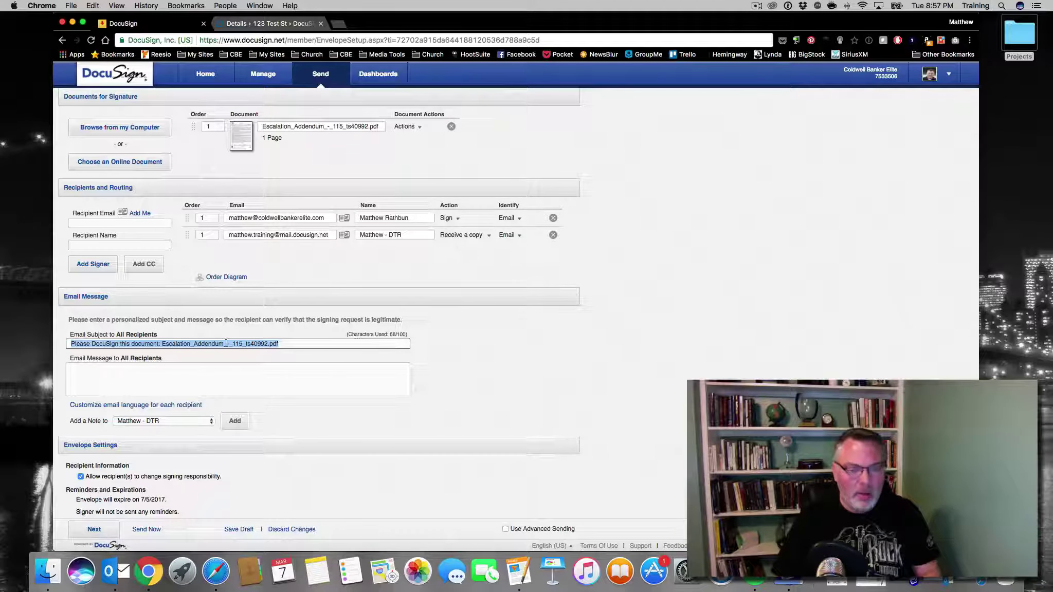
pyautogui.write('New Adde')
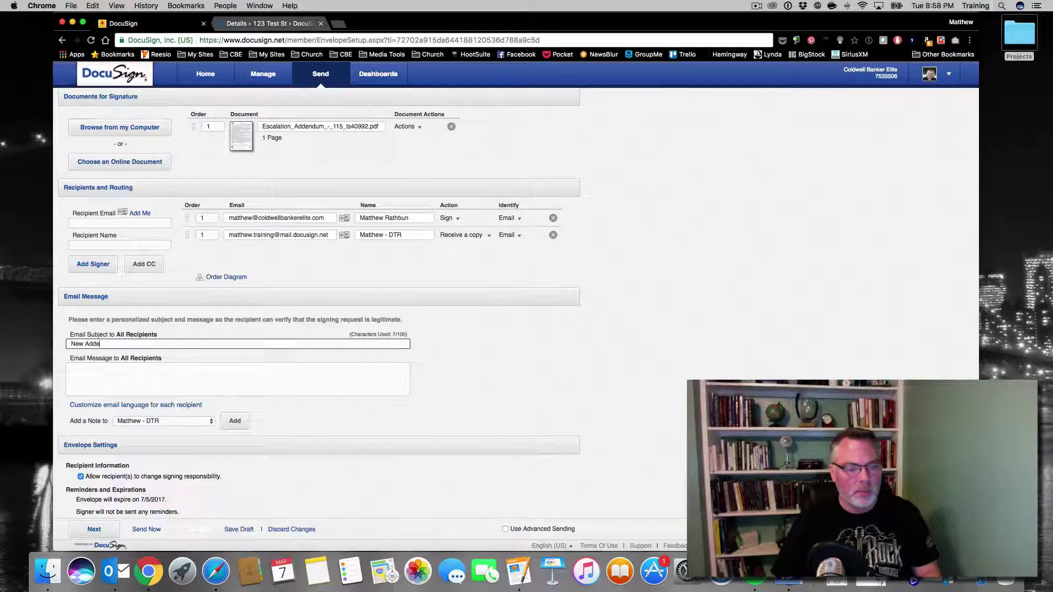
pyautogui.write('ndum, please si')
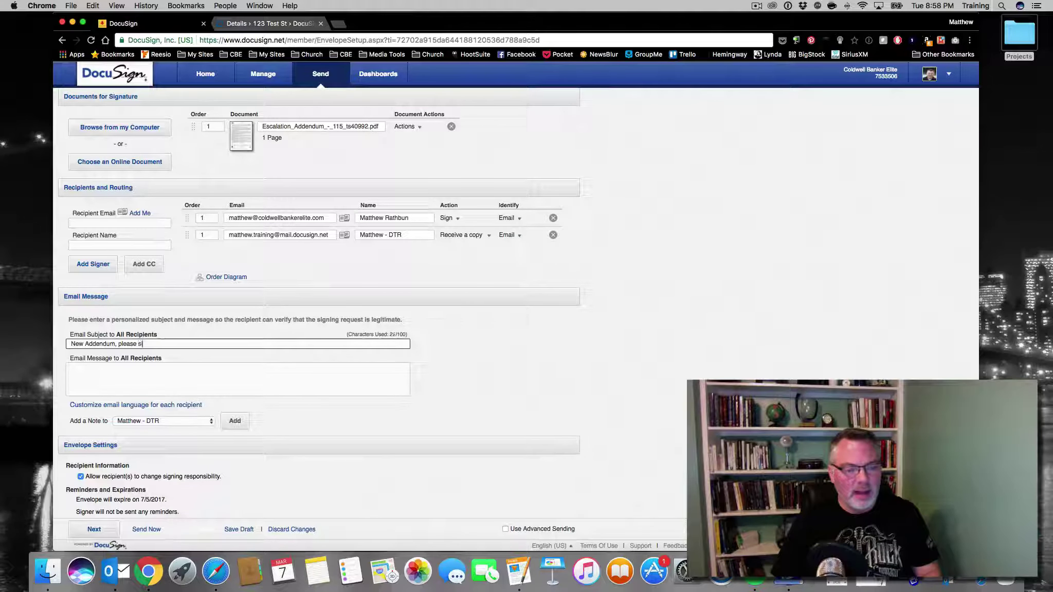
pyautogui.write('gn ')
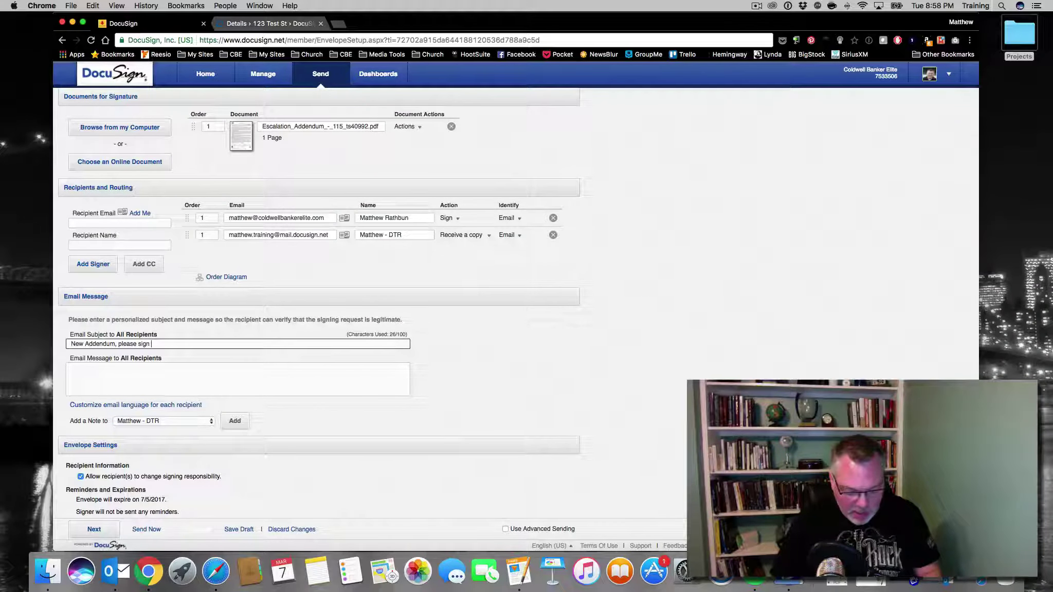
pyautogui.write('#5')
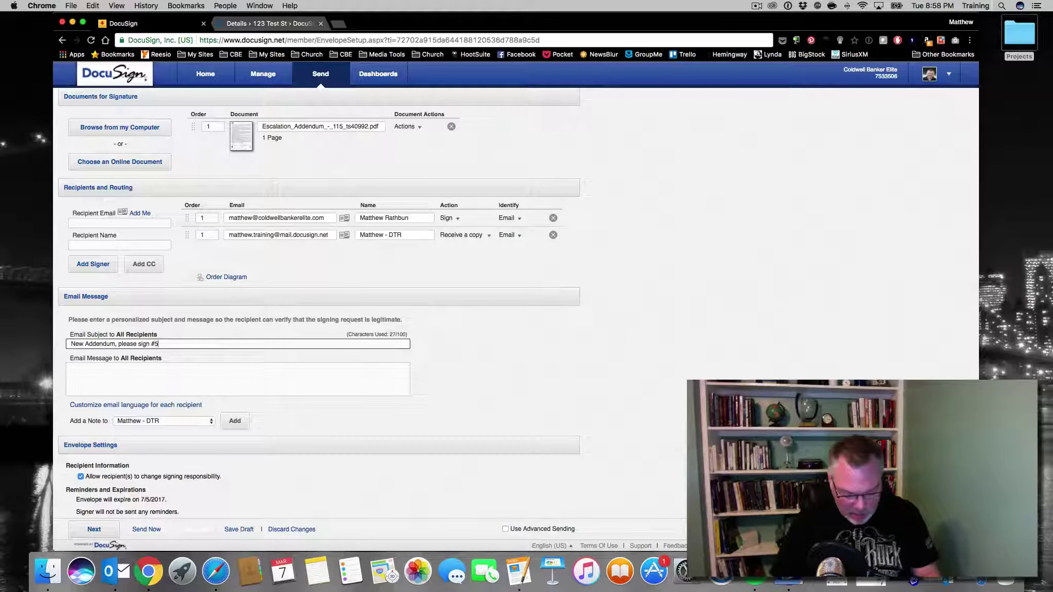
pyautogui.write('1680')
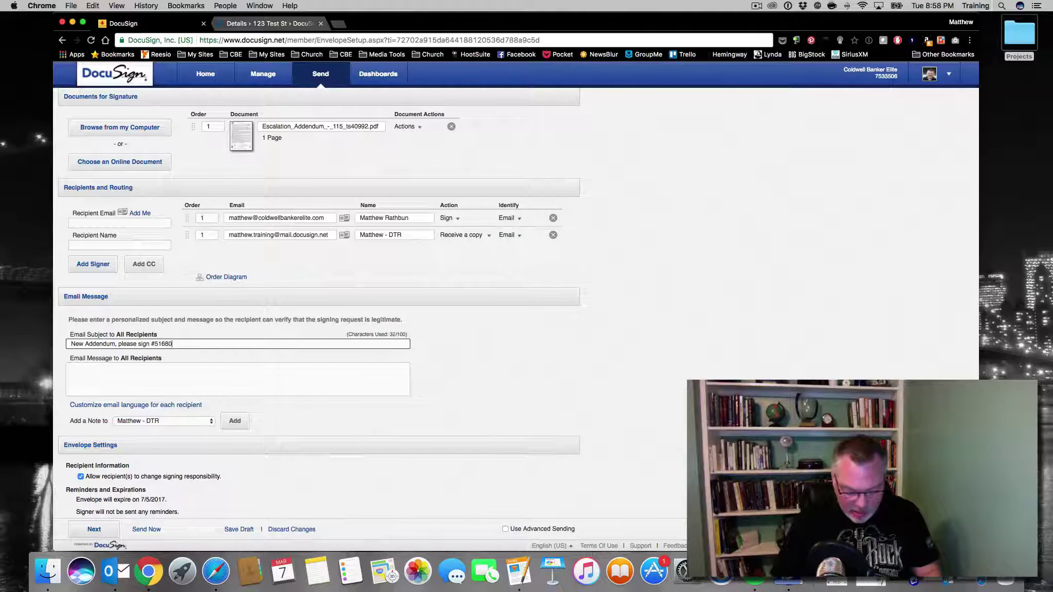
pyautogui.write('5')
pyautogui.click(237, 379)
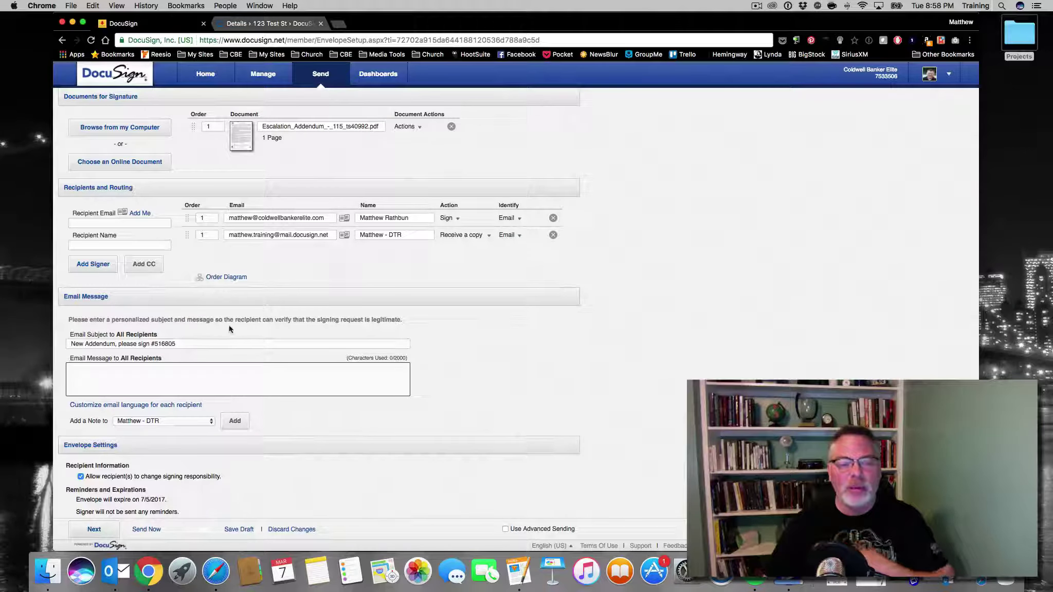
# Set the DTR recipient's routing order to 2, leaving its email address unchanged
pyautogui.click(205, 235)
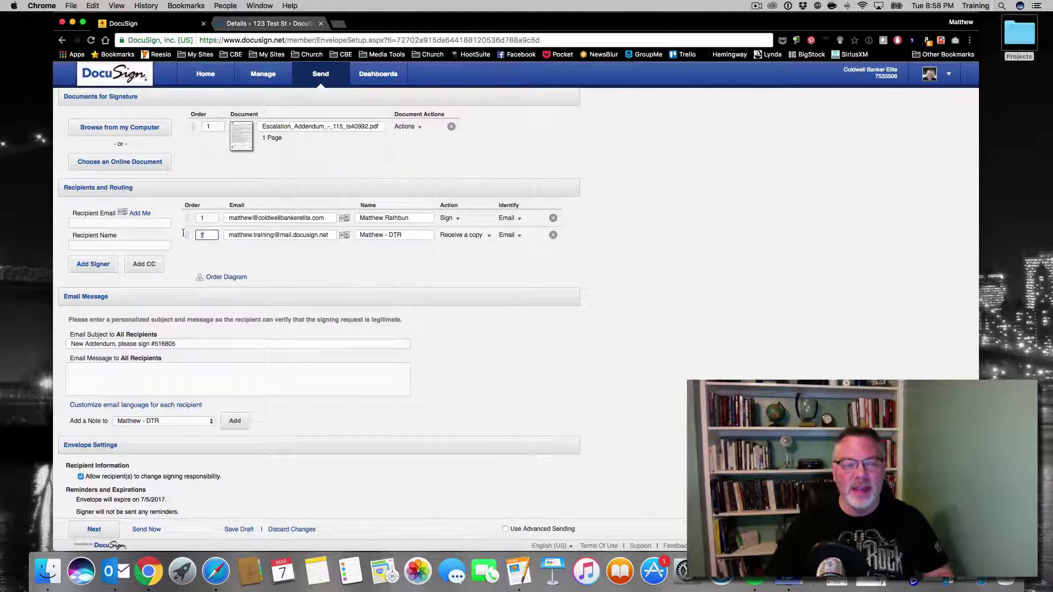
pyautogui.click(216, 208)
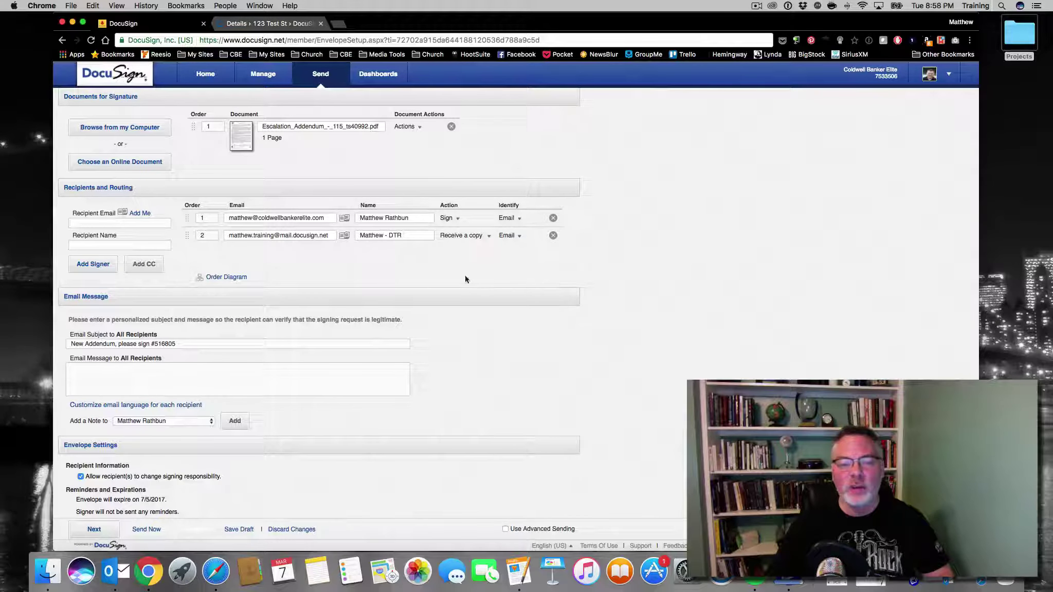
pyautogui.tripleClick(235, 235)
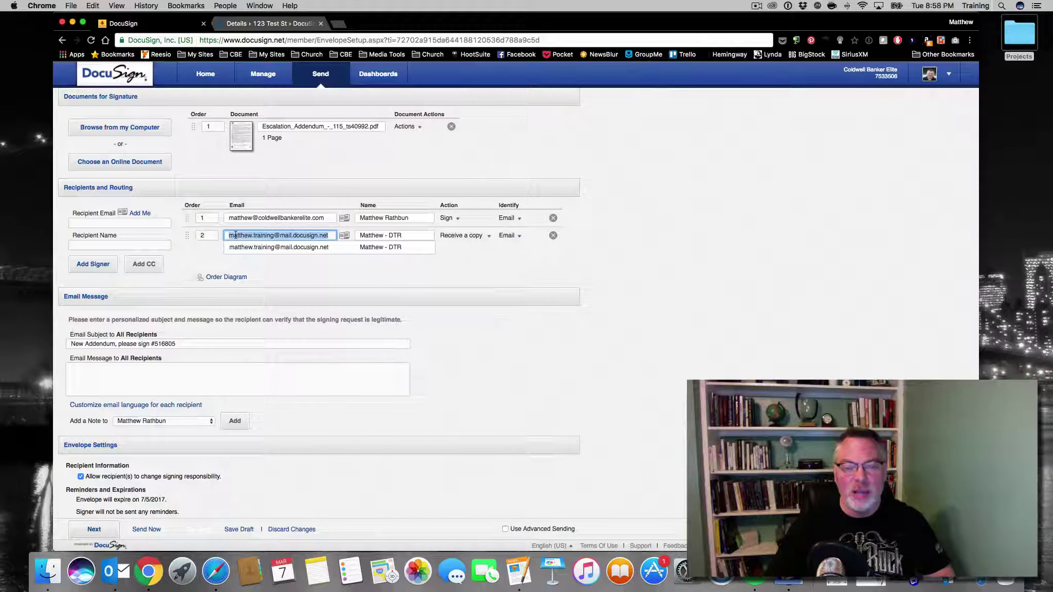
pyautogui.click(350, 300)
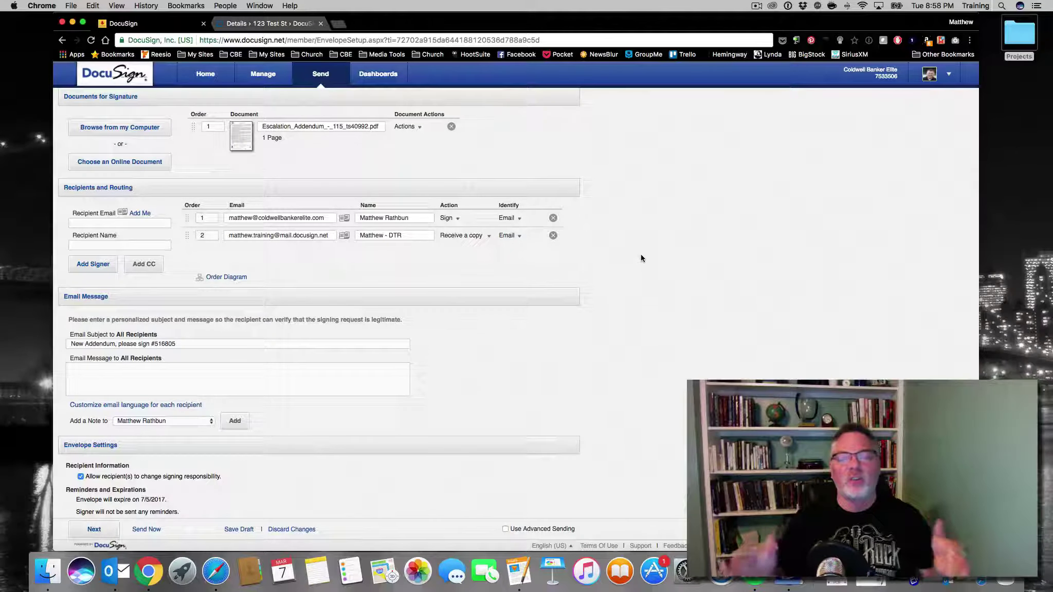
pyautogui.click(291, 24)
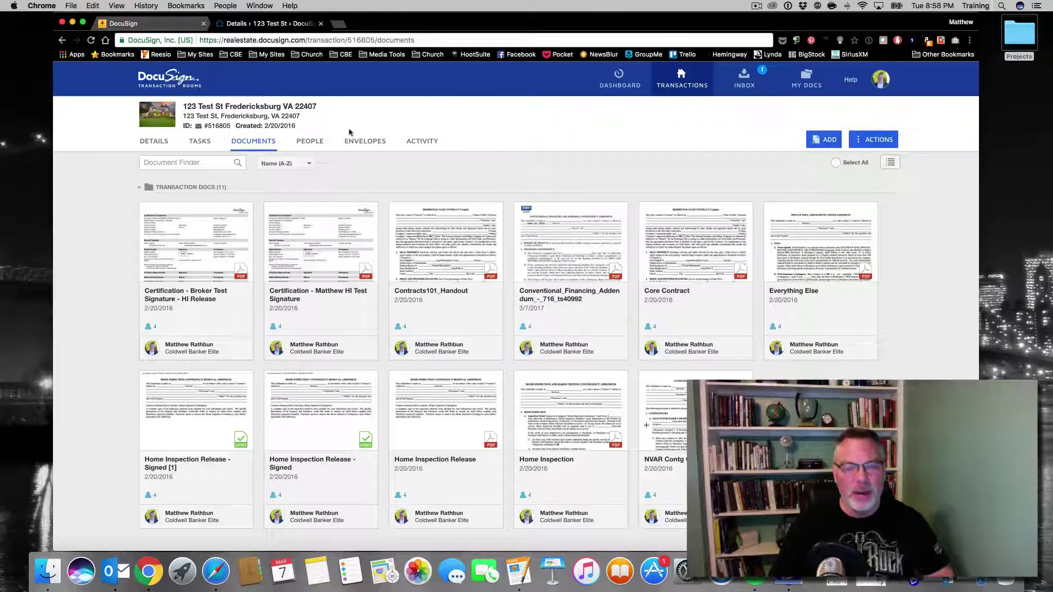
pyautogui.click(373, 146)
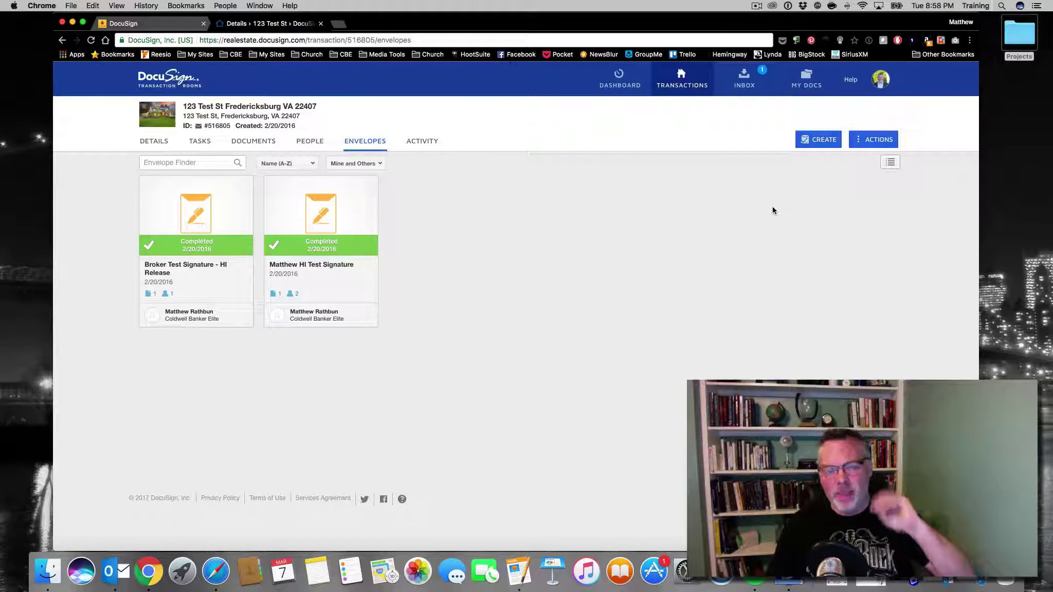
pyautogui.click(141, 25)
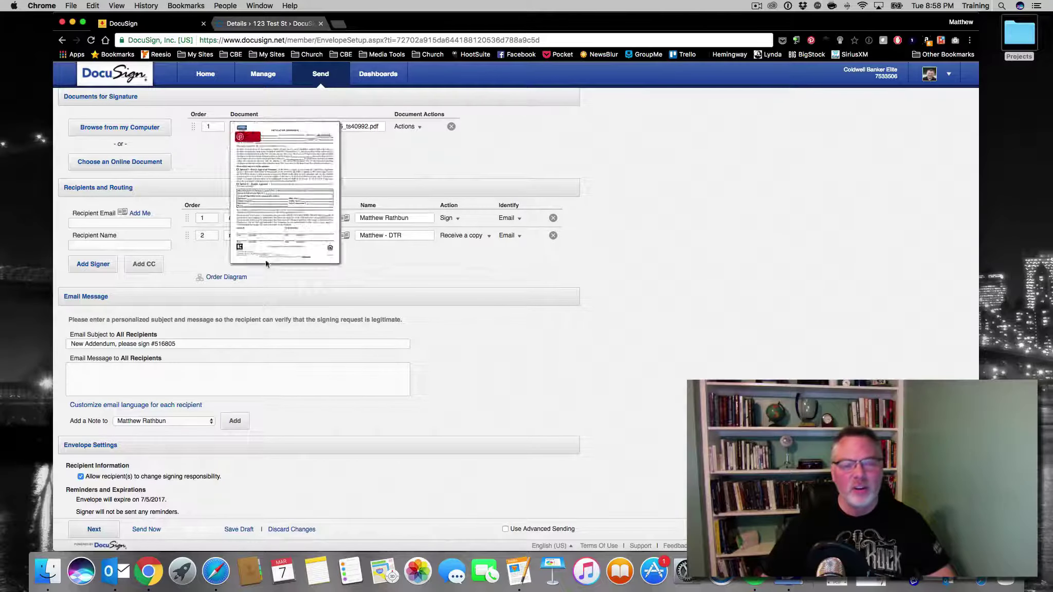
pyautogui.click(248, 234)
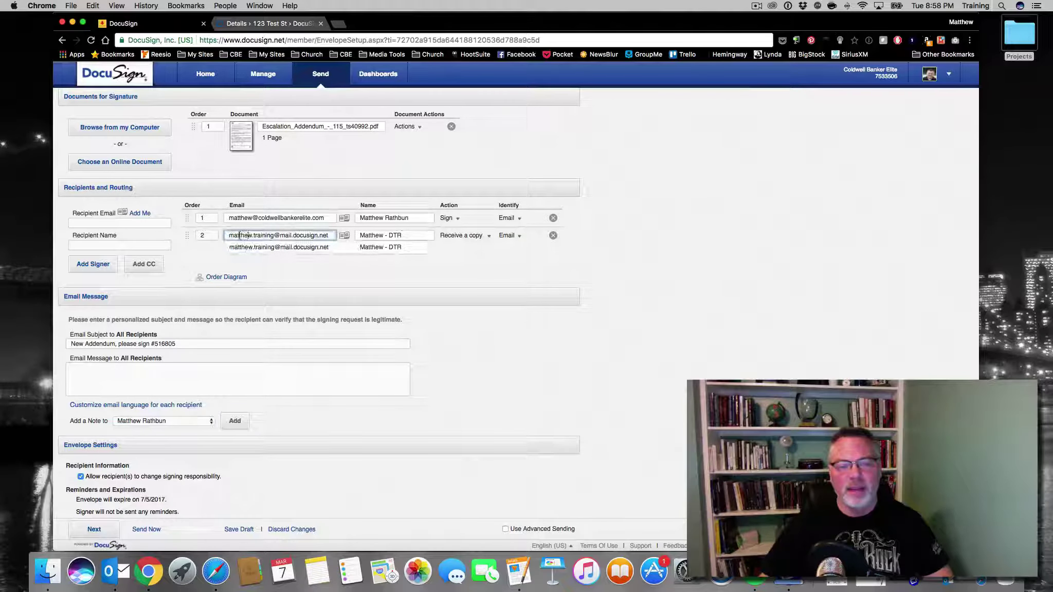
pyautogui.click(419, 276)
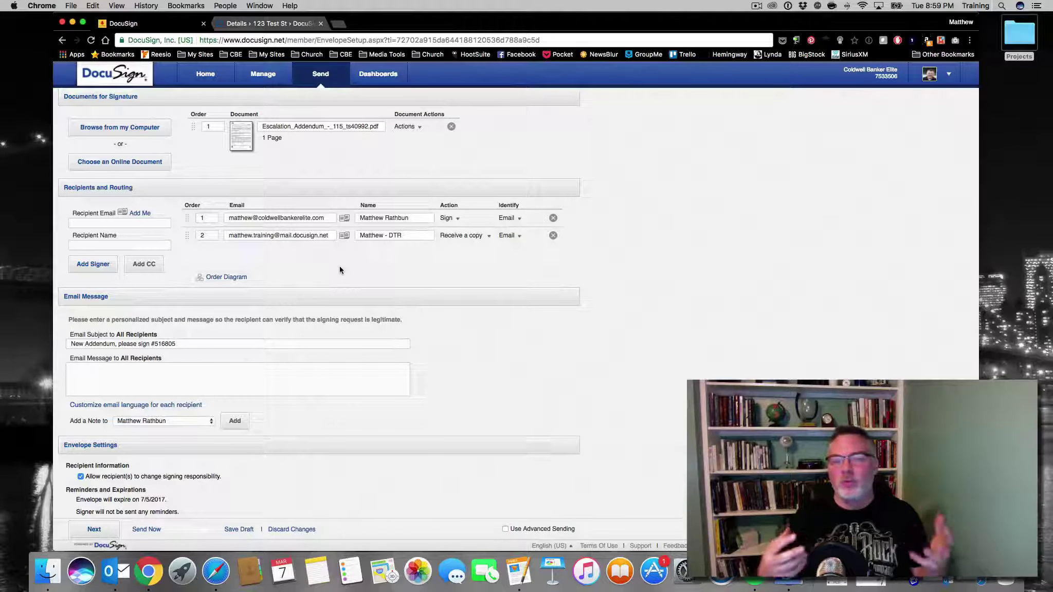
# Close the envelope setup tab to return to the 123 Test St room's Envelopes list
pyautogui.click(203, 23)
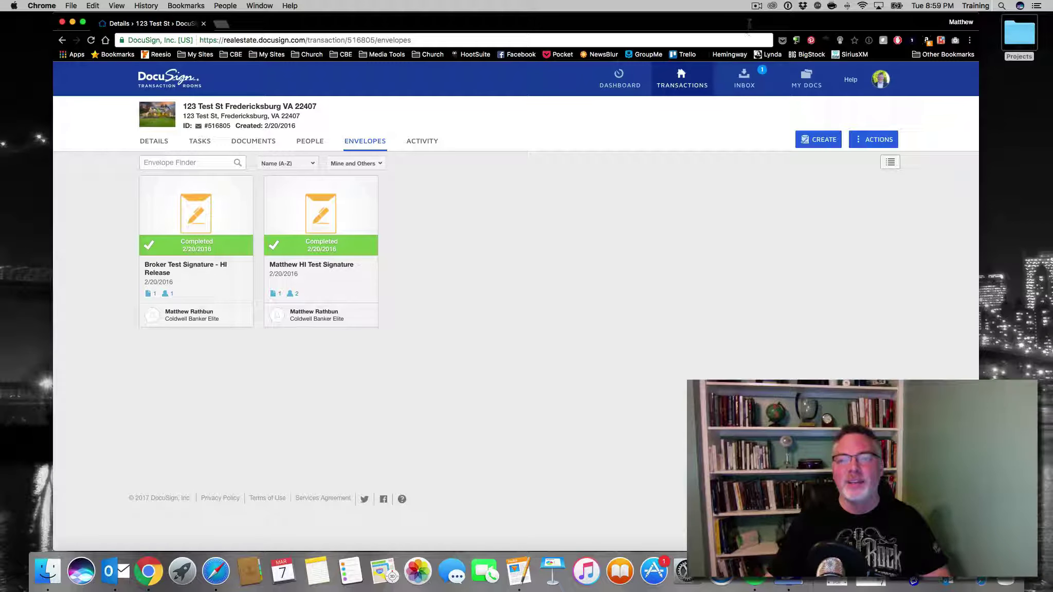
pyautogui.click(755, 7)
pyautogui.click(779, 47)
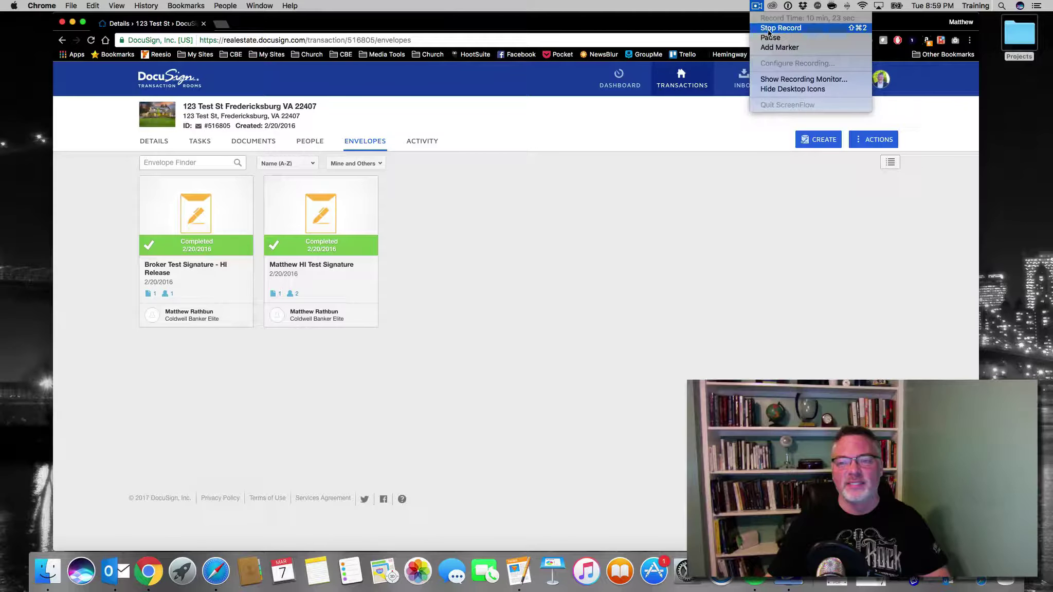